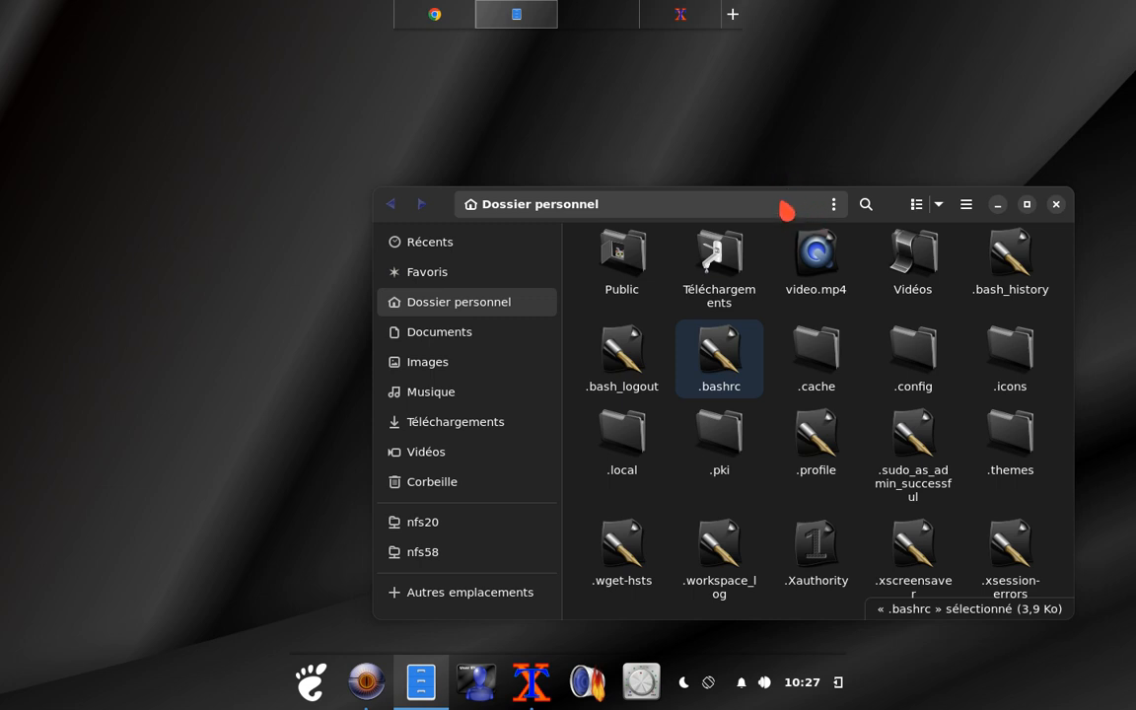
pyautogui.moveTo(797, 204); pyautogui.dragTo(782, 205)
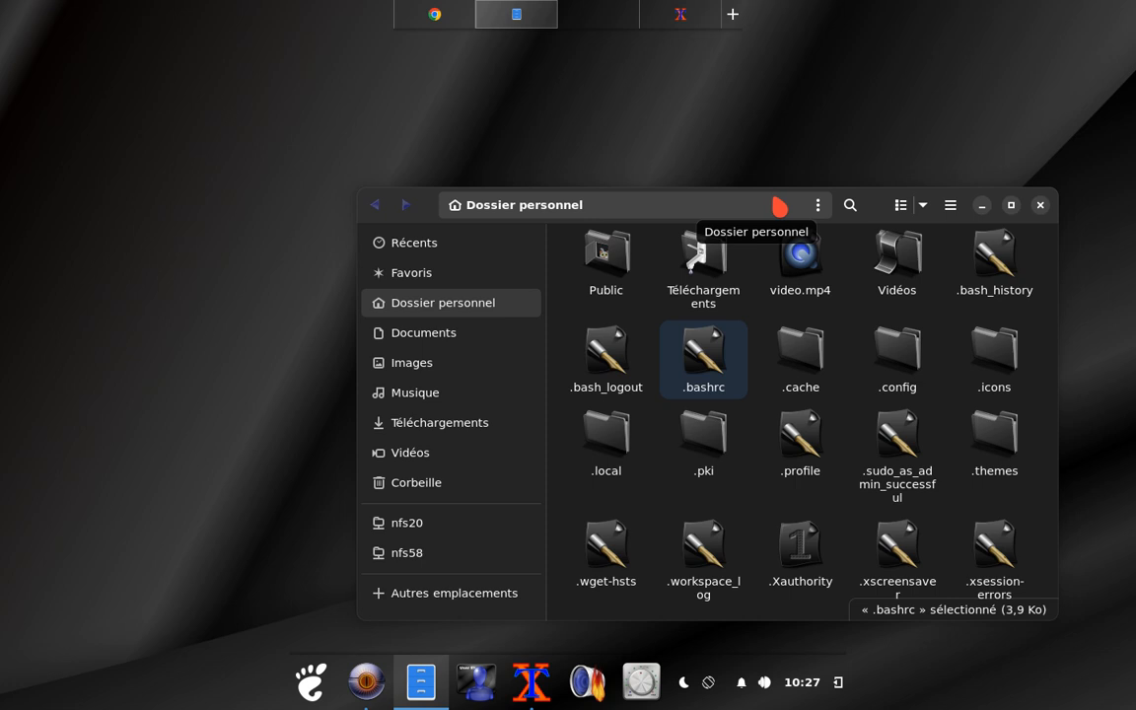
pyautogui.moveTo(779, 206); pyautogui.dragTo(625, 156)
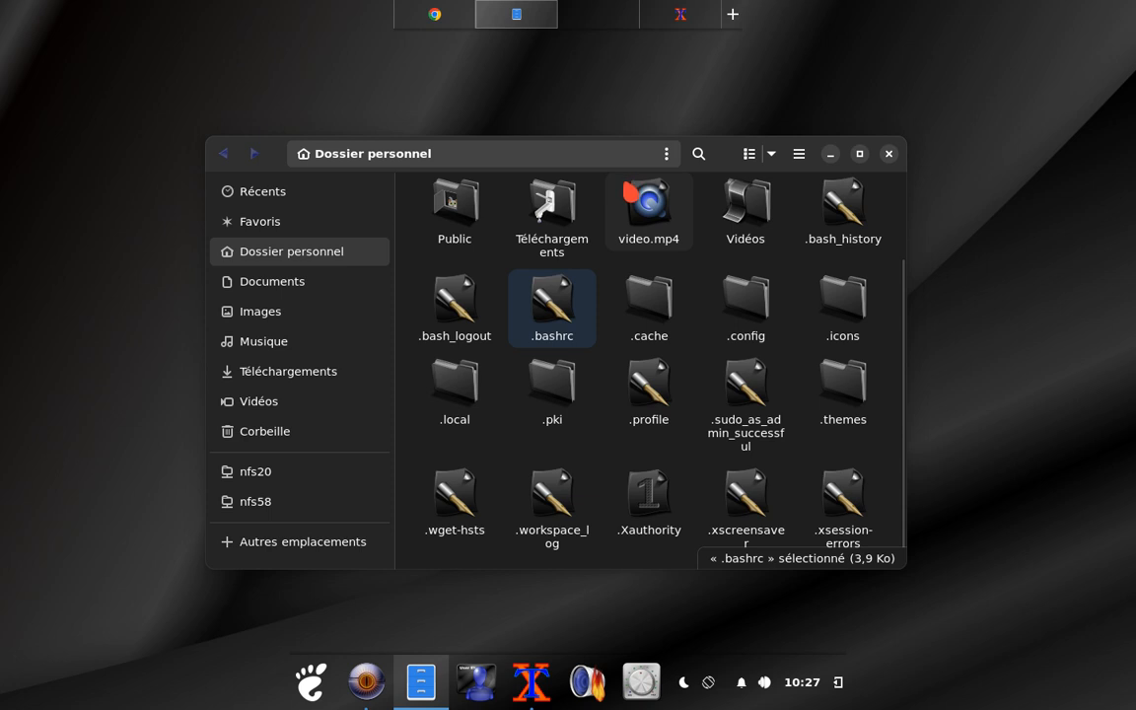
pyautogui.moveTo(609, 152); pyautogui.dragTo(619, 109)
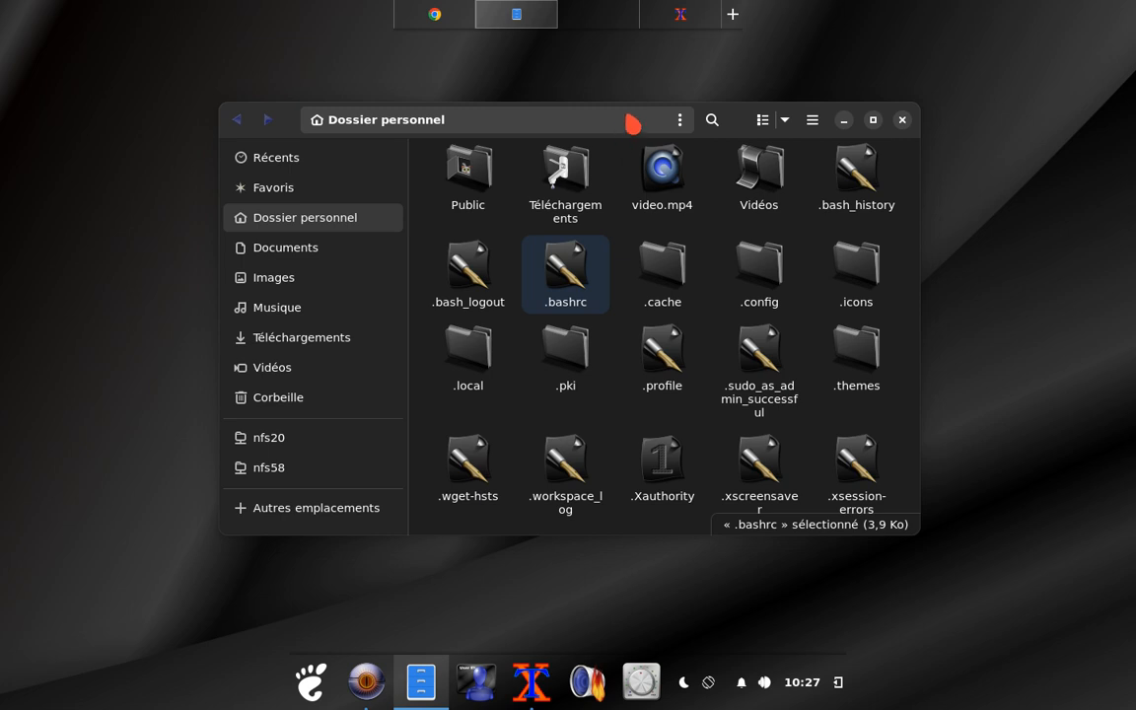
pyautogui.moveTo(632, 122); pyautogui.dragTo(645, 151)
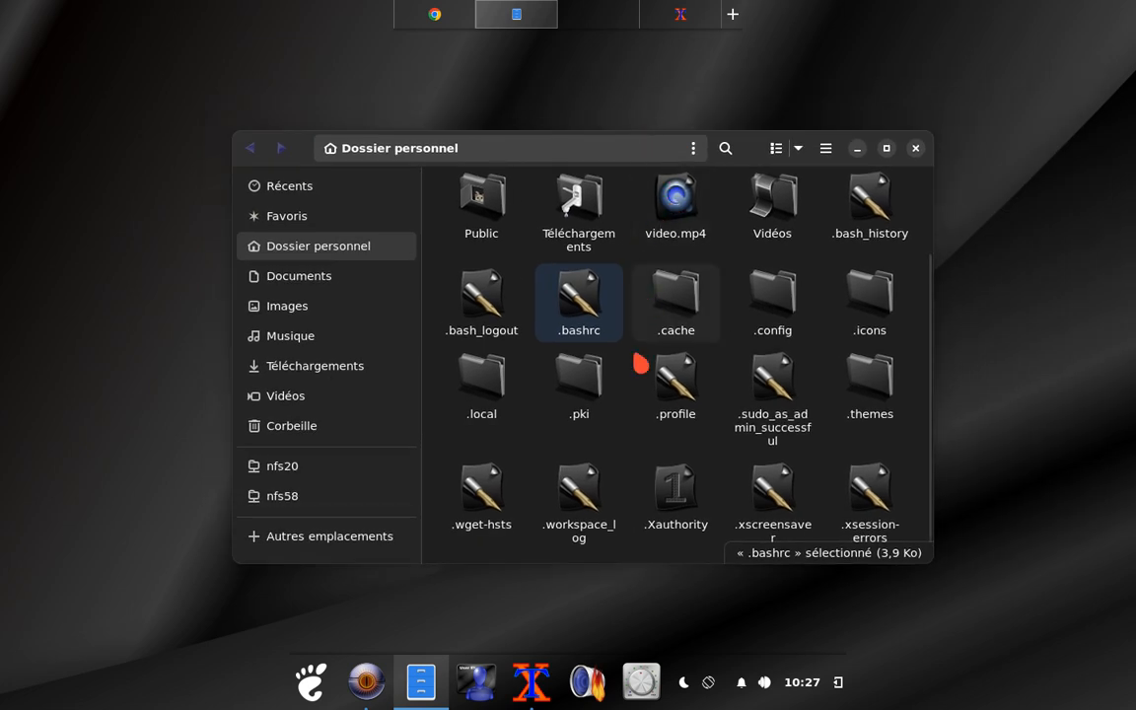
pyautogui.click(313, 685)
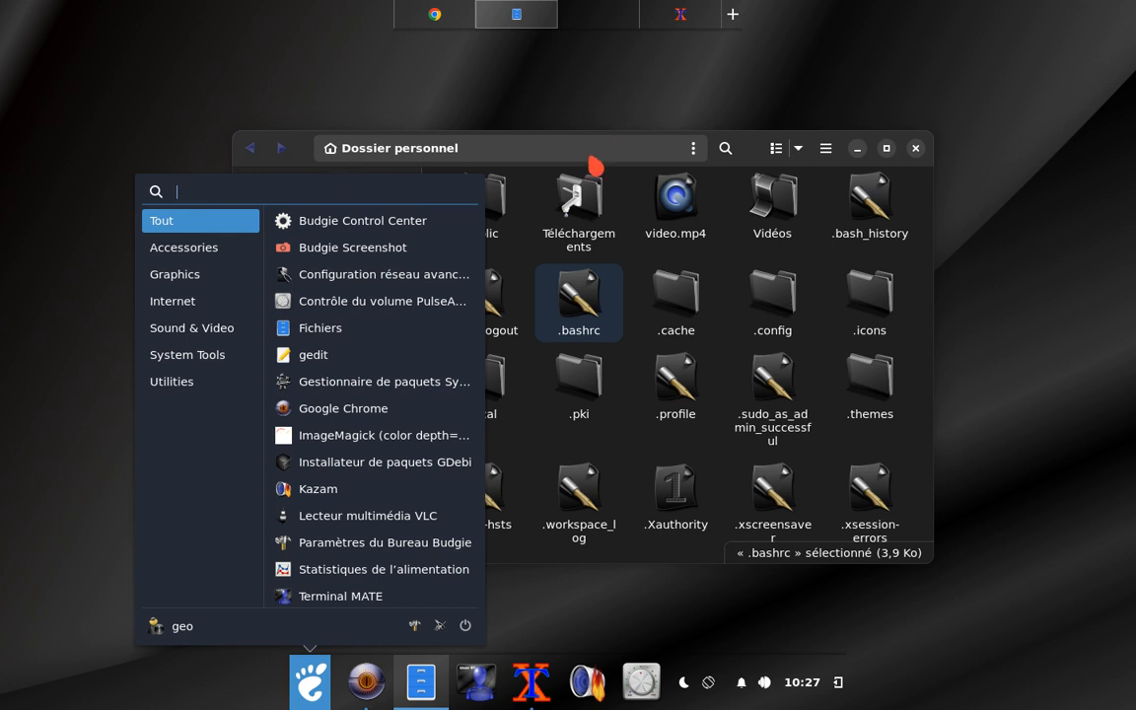
pyautogui.click(596, 147)
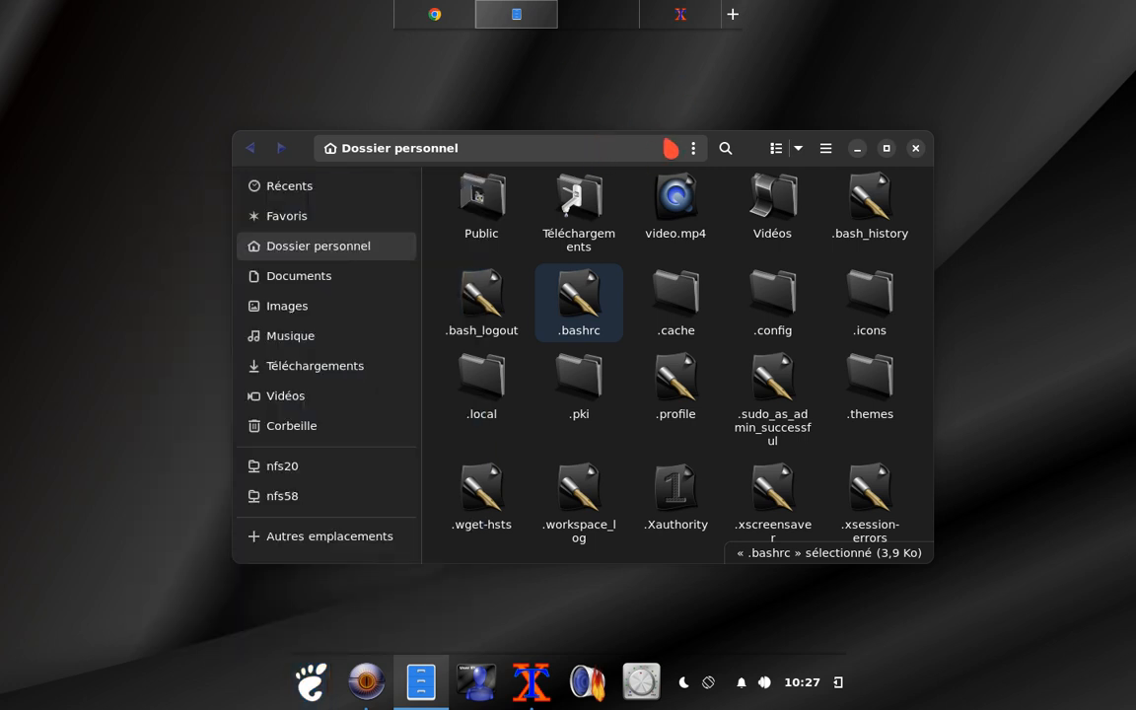
pyautogui.moveTo(655, 140); pyautogui.dragTo(563, 109)
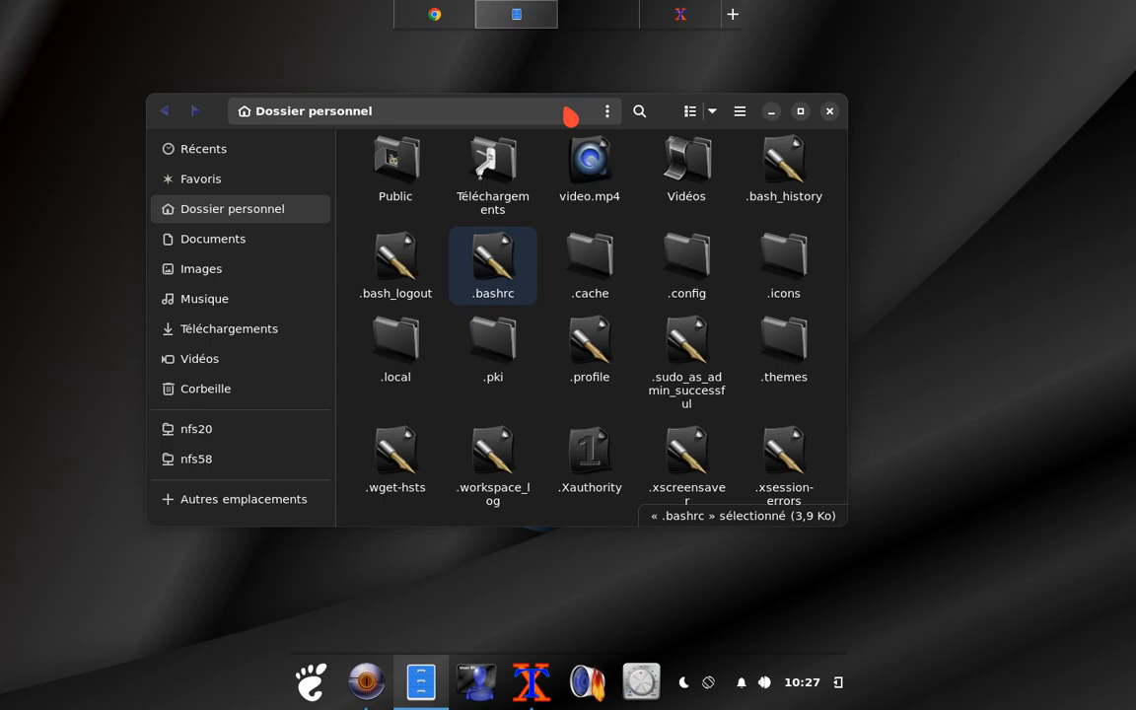
# Look through the Chrome, empty and XTerm workspaces and return to the file manager's workspace.
pyautogui.click(414, 19)
pyautogui.click(491, 32)
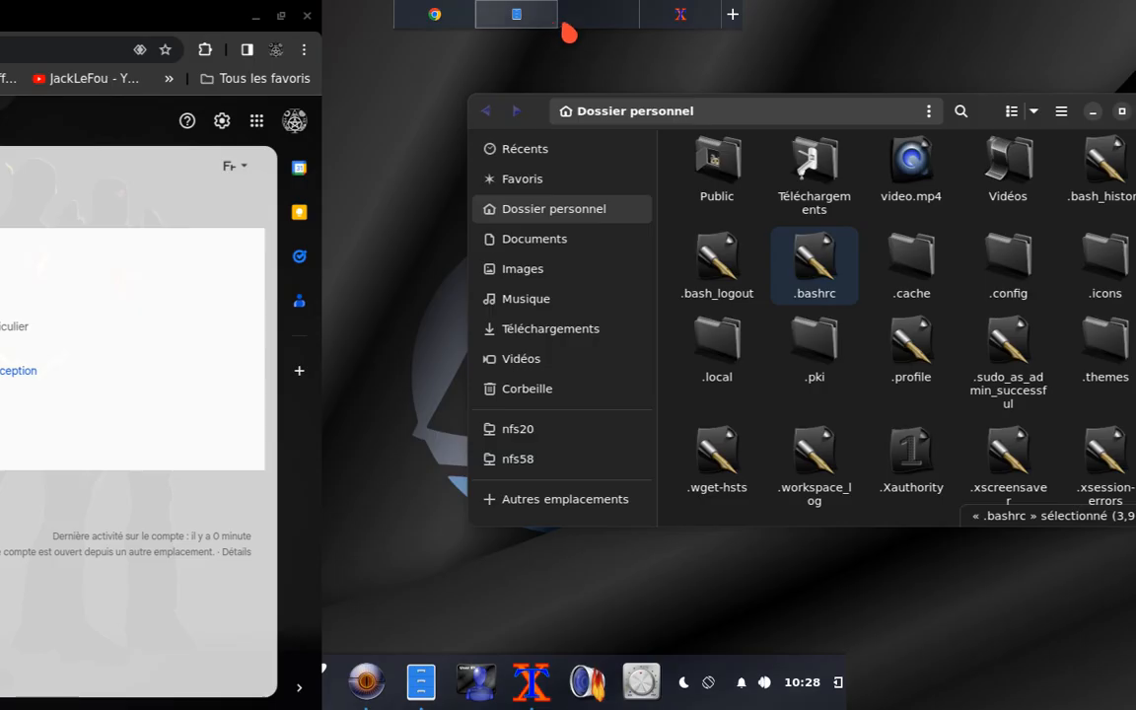
pyautogui.click(617, 21)
pyautogui.click(669, 19)
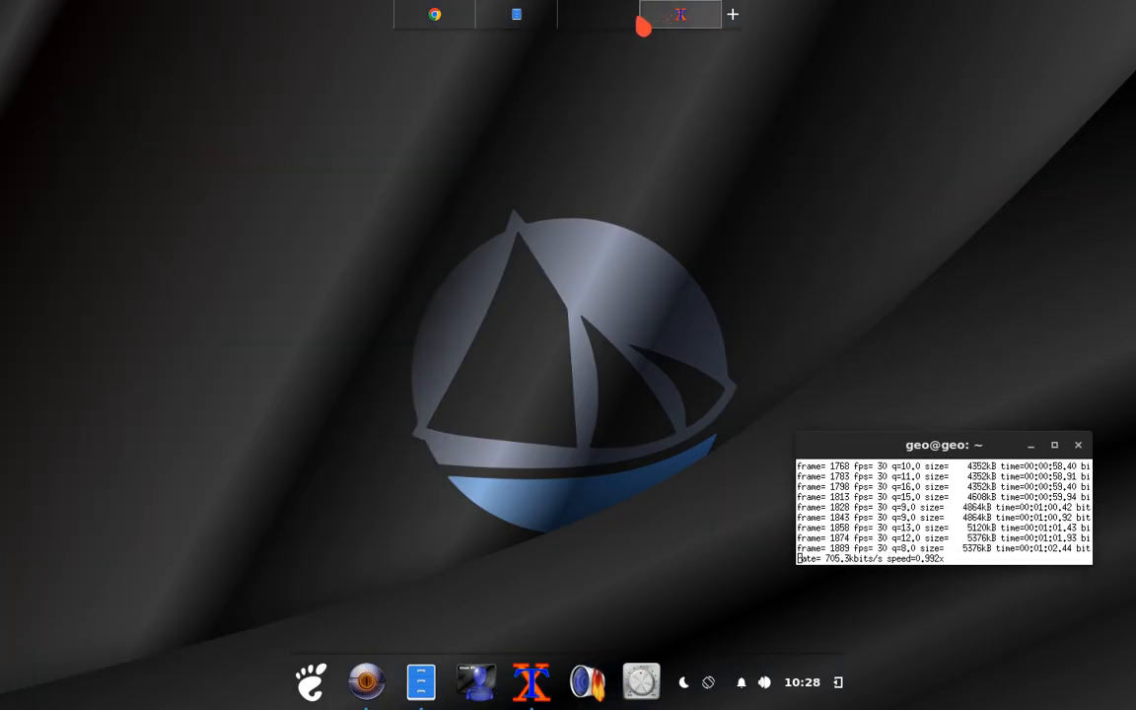
pyautogui.click(545, 23)
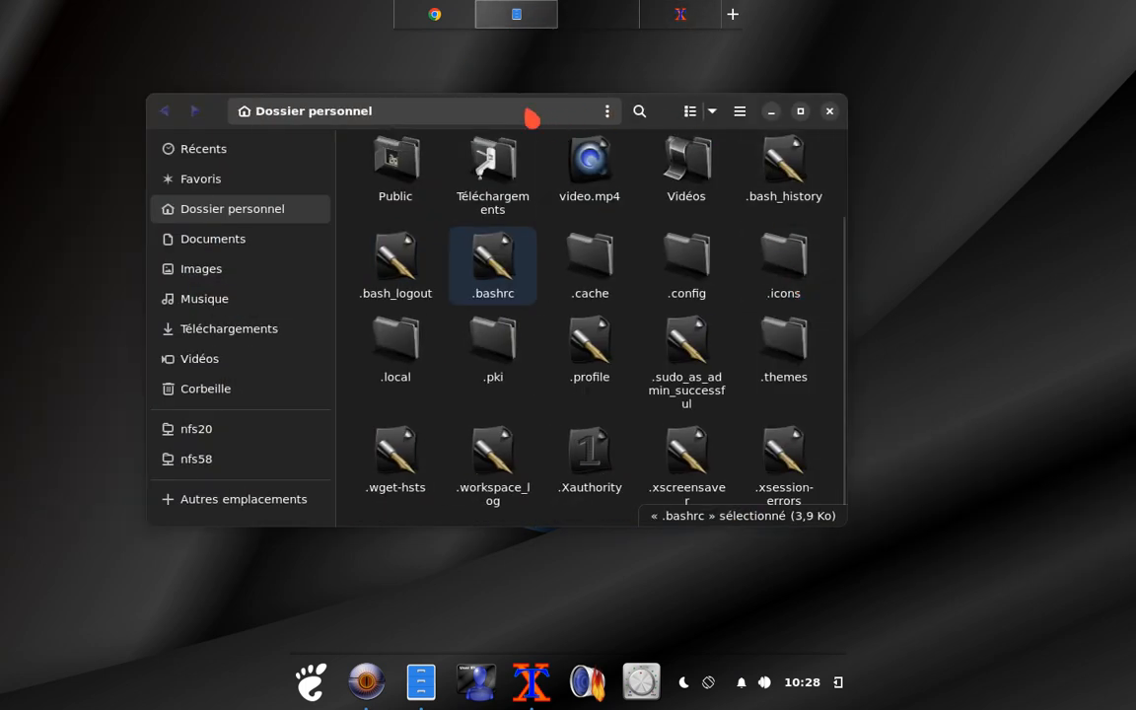
# Browse the Téléchargements and Documents folders and return to Dossier personnel.
pyautogui.moveTo(560, 98); pyautogui.dragTo(738, 116)
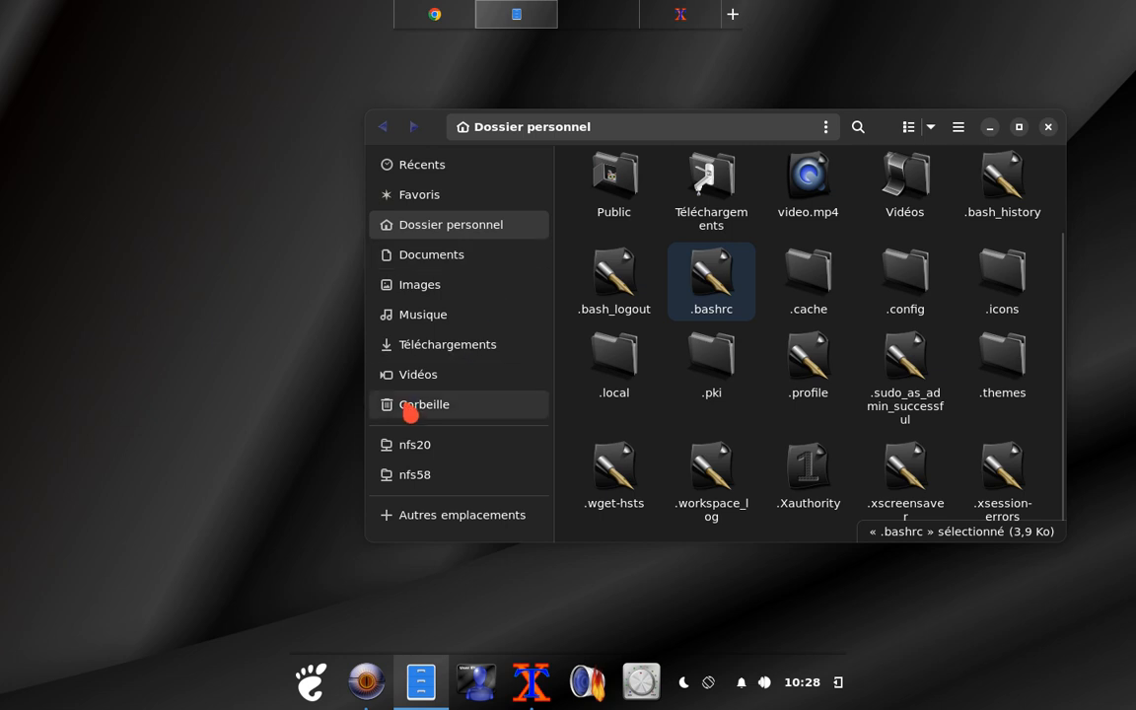
pyautogui.click(468, 344)
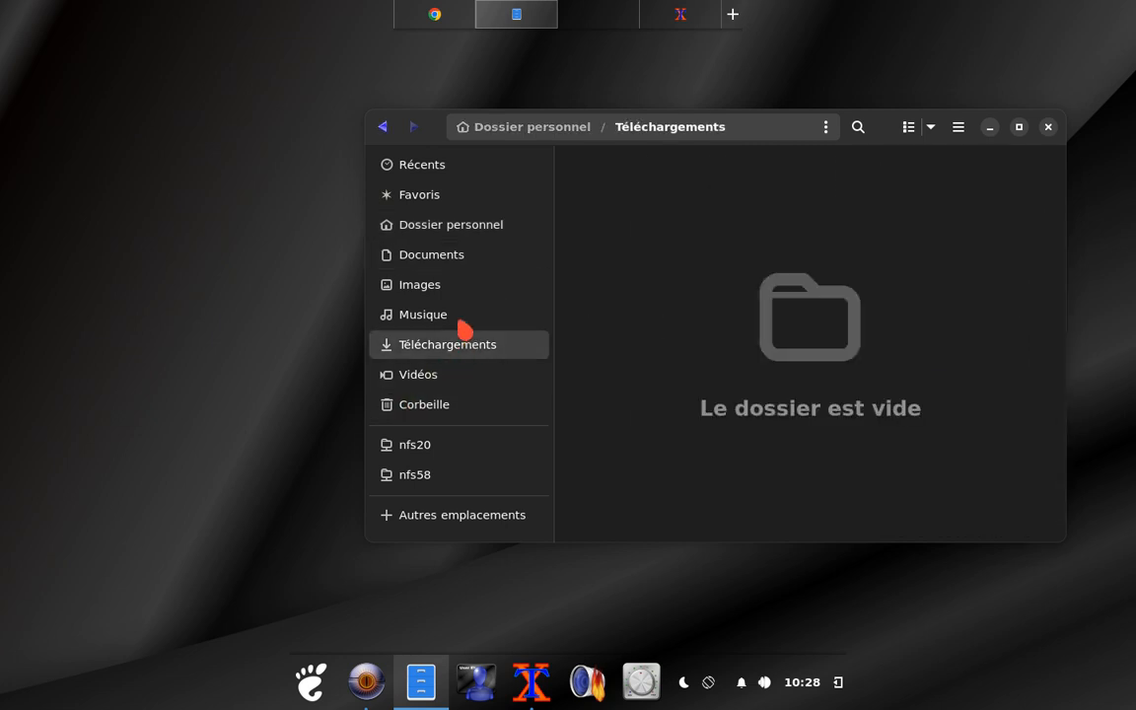
pyautogui.click(443, 263)
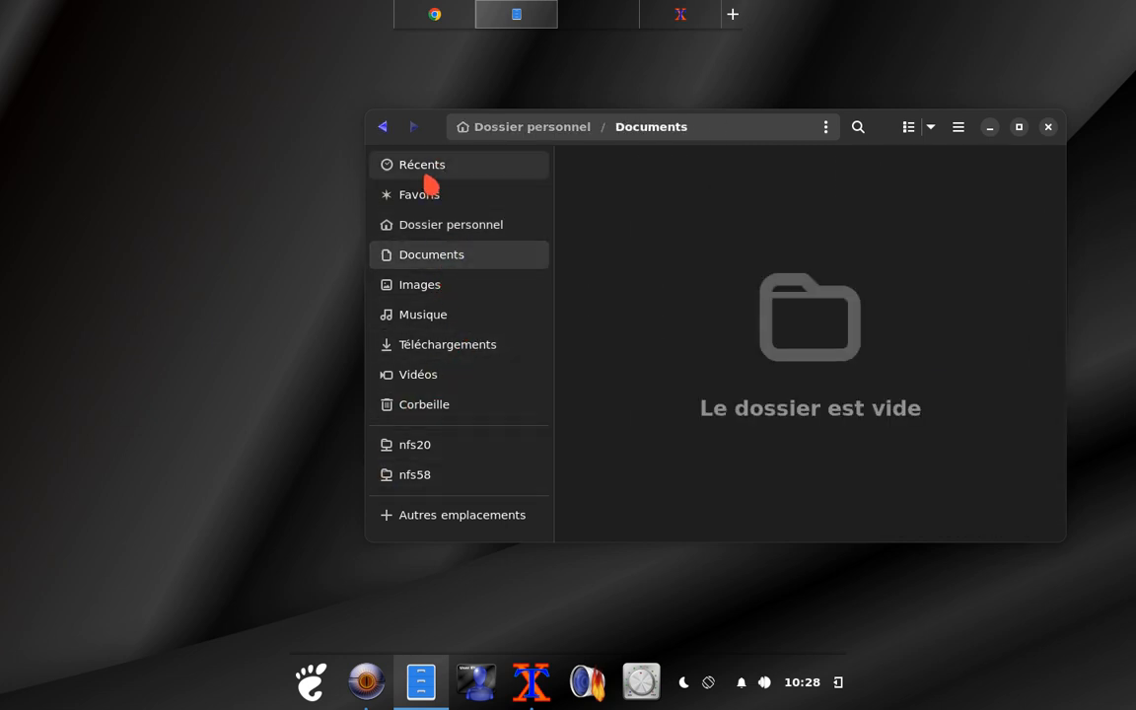
pyautogui.click(431, 227)
pyautogui.moveTo(697, 124); pyautogui.dragTo(609, 124)
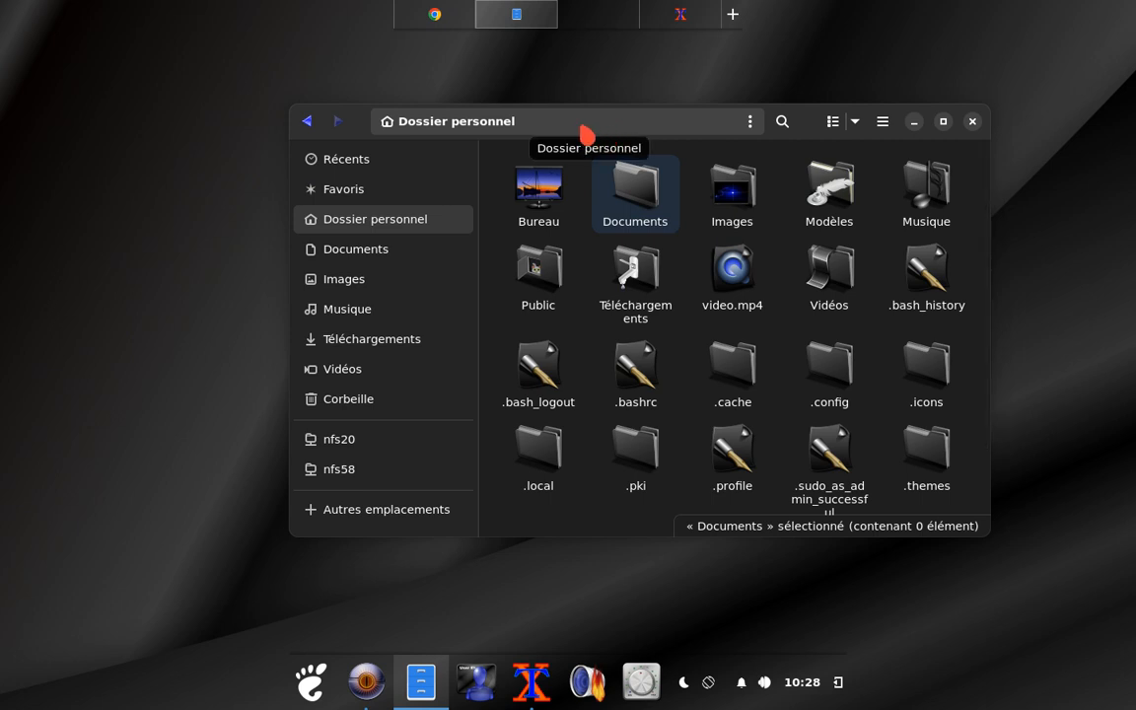
pyautogui.moveTo(575, 119); pyautogui.dragTo(614, 107)
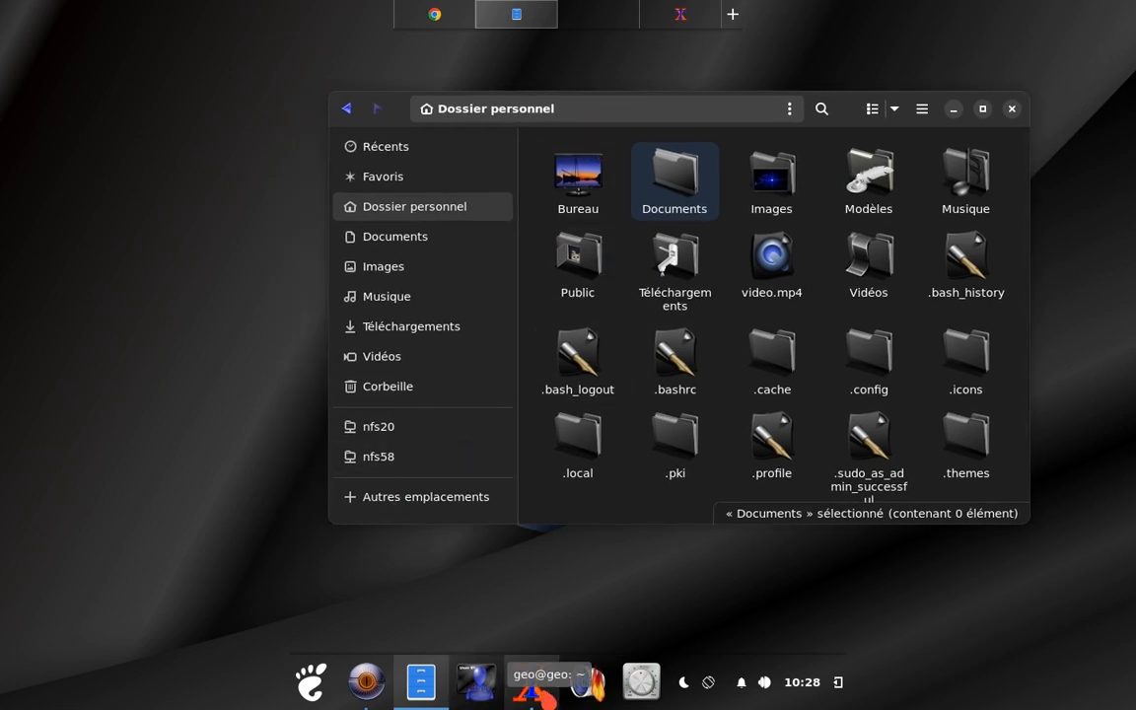
# Switch to the running XTerm window and go back to the file manager's workspace.
pyautogui.click(538, 693)
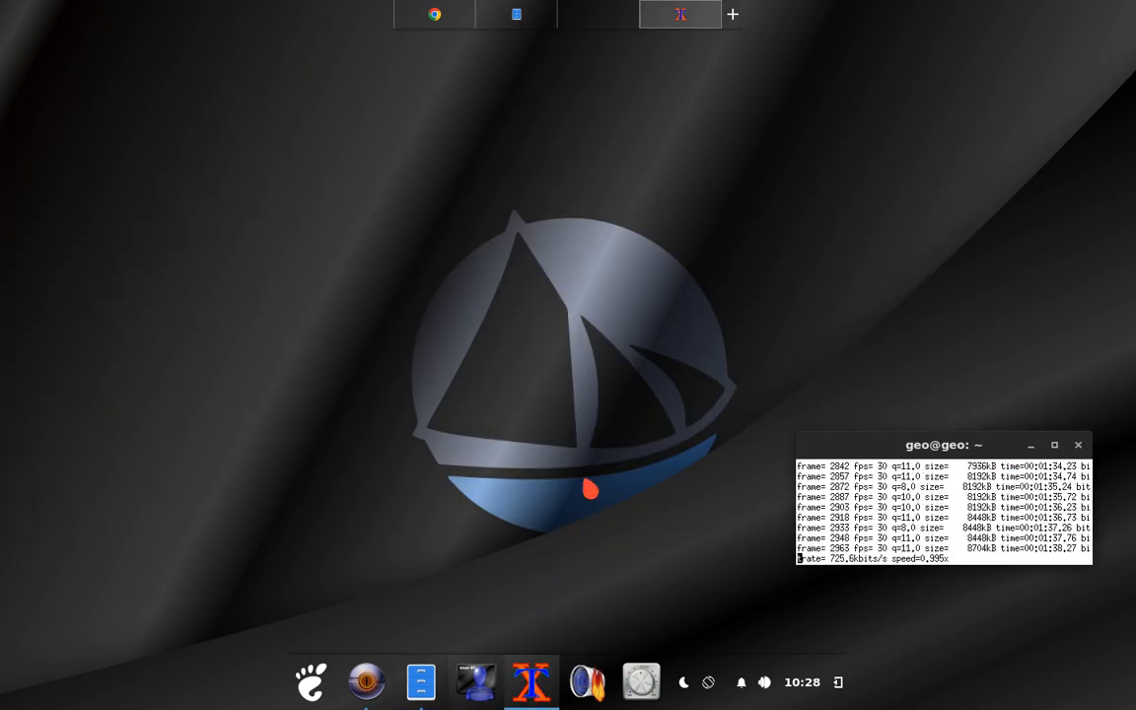
pyautogui.click(516, 15)
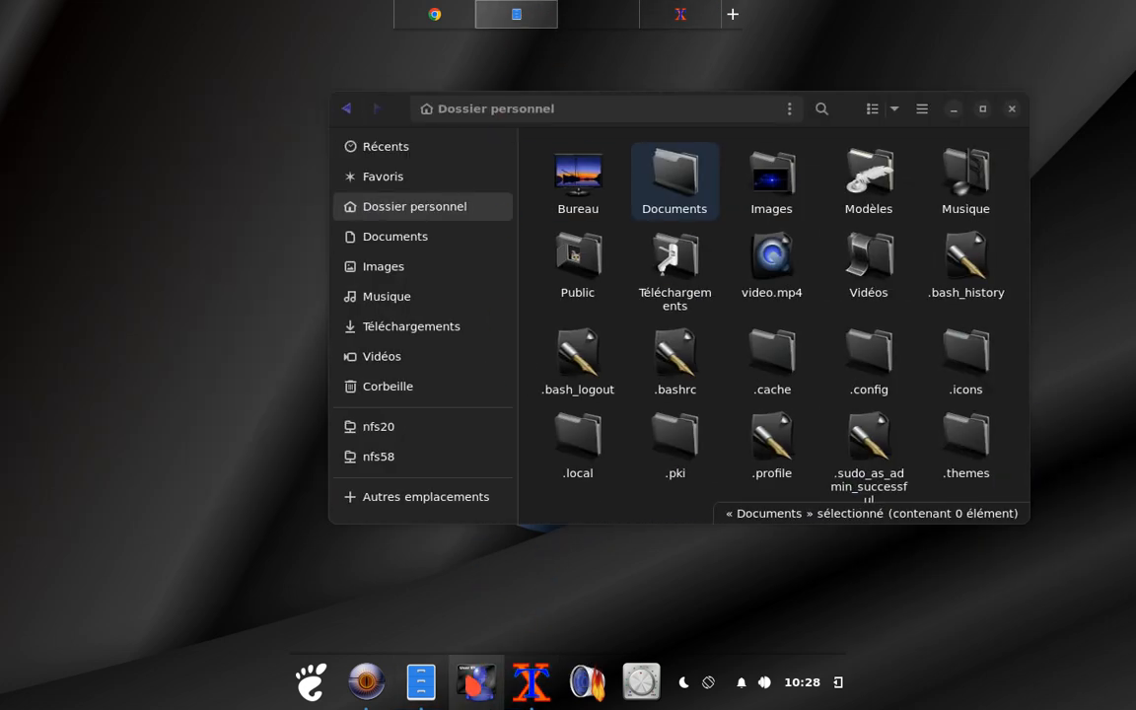
# Open a new MATE terminal window, move it over the file manager and close it.
pyautogui.click(474, 689)
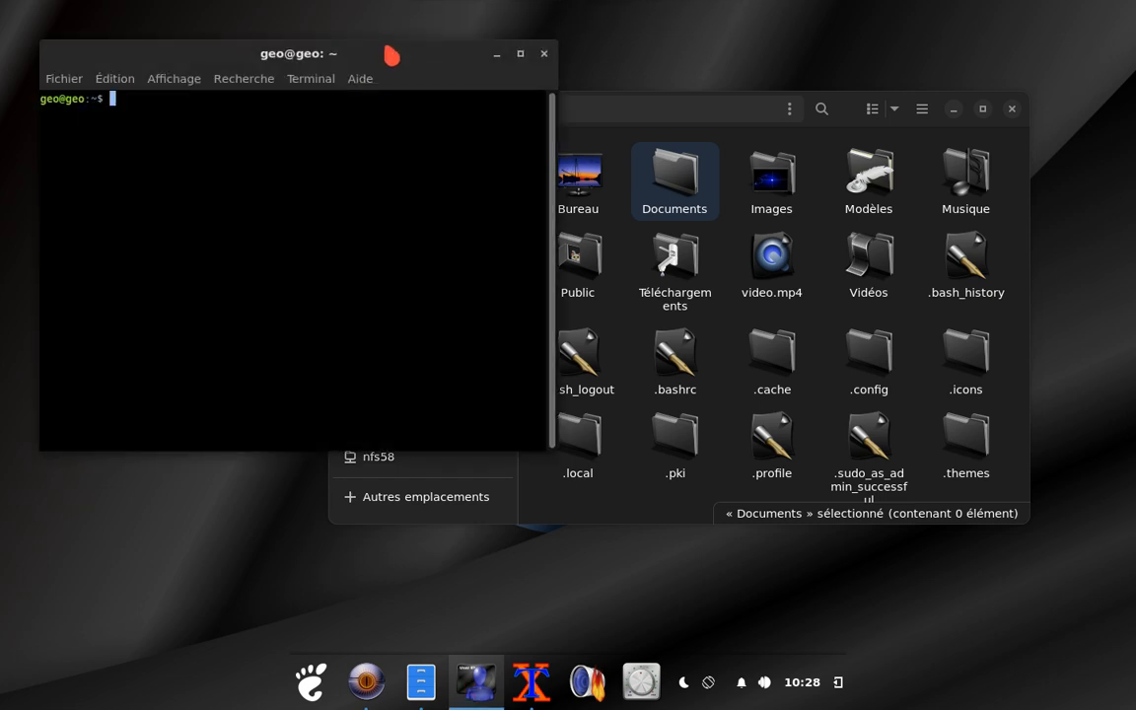
pyautogui.moveTo(392, 51); pyautogui.dragTo(532, 108)
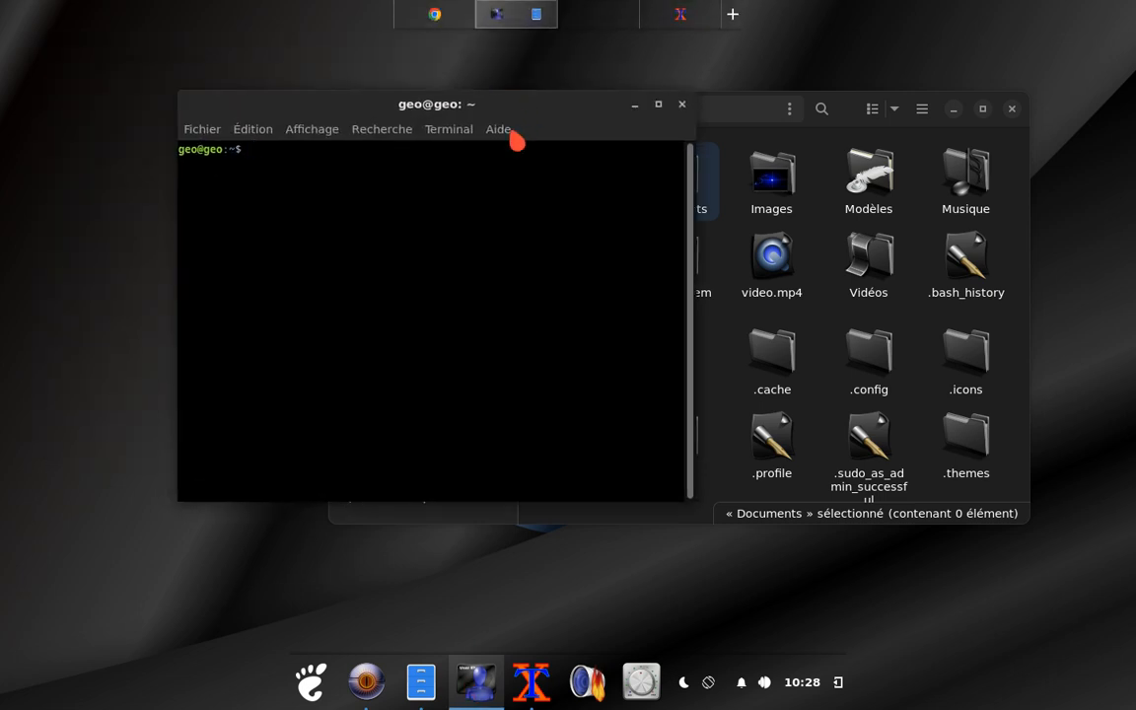
pyautogui.click(682, 104)
# Bring up the Gmail inbox in Chrome, return to the file manager's workspace and reposition its window.
pyautogui.click(366, 680)
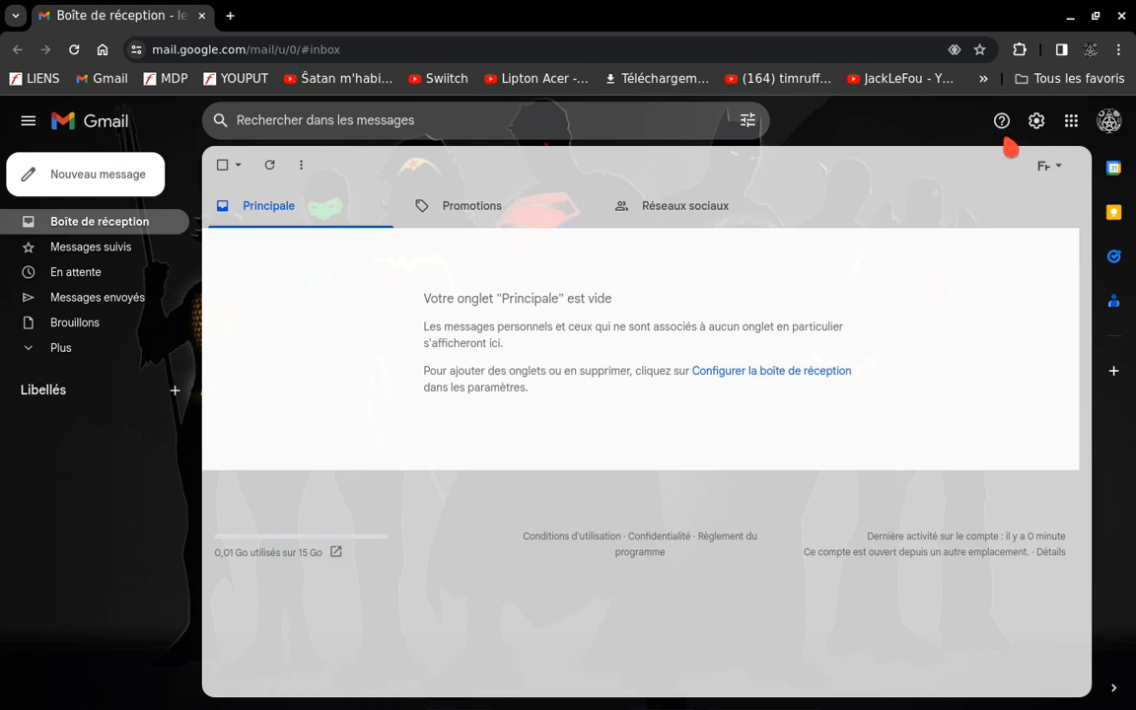
pyautogui.hotkey('ctrl', 'alt', 'Right')
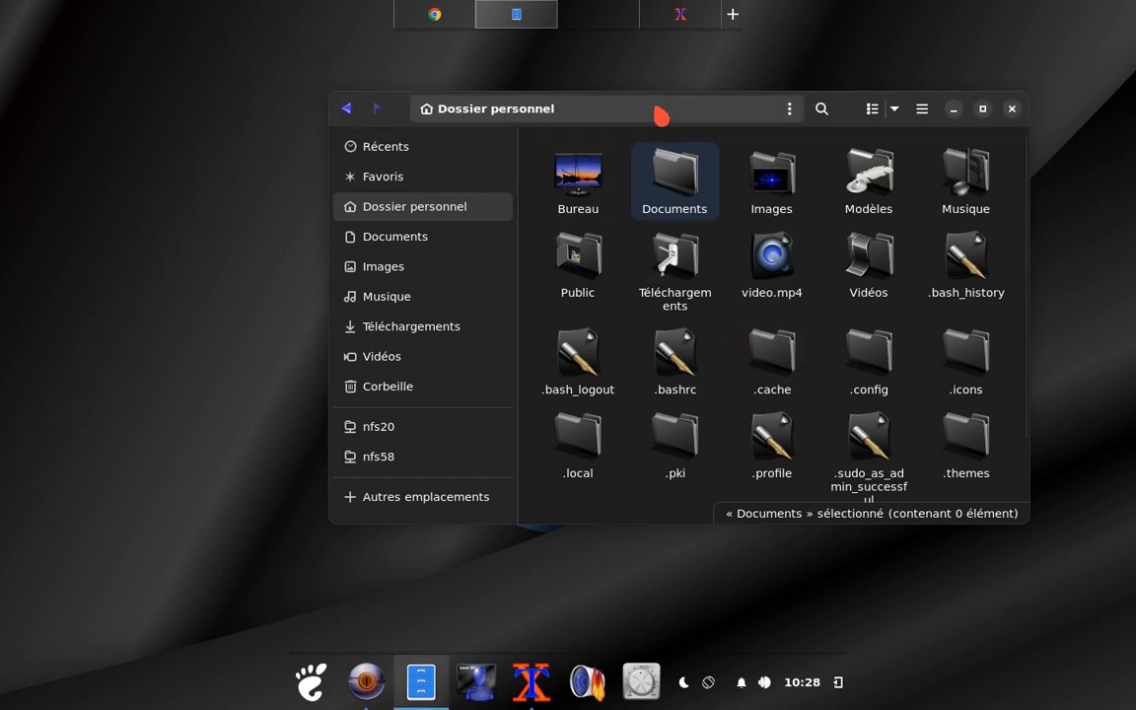
pyautogui.moveTo(660, 116); pyautogui.dragTo(673, 105)
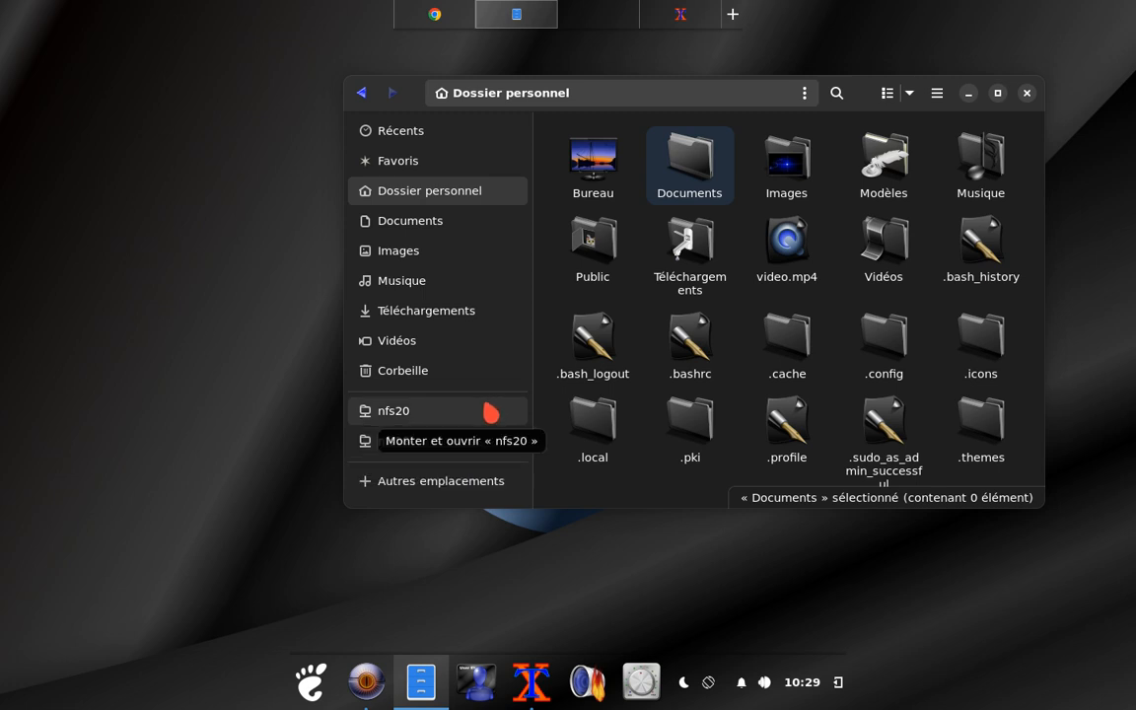
# Launch Paramètres du Bureau Budgie, bring its window in front of the file manager and show the Démarrage automatique settings.
pyautogui.click(319, 687)
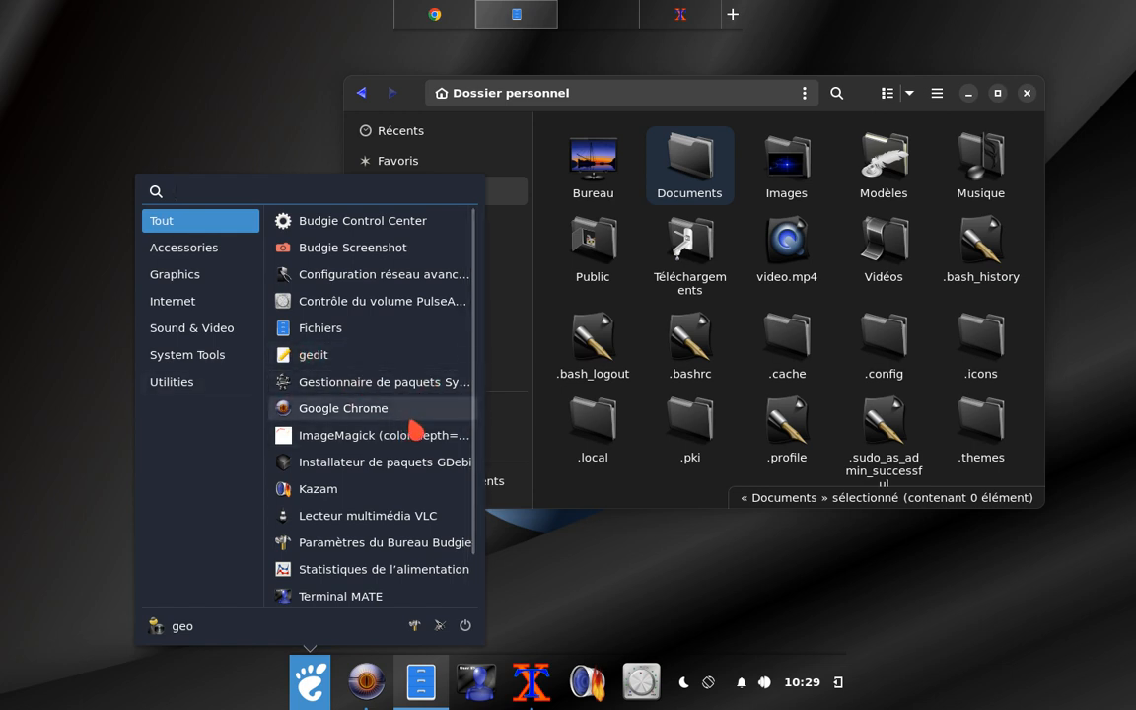
pyautogui.scroll(-1, 396, 469)
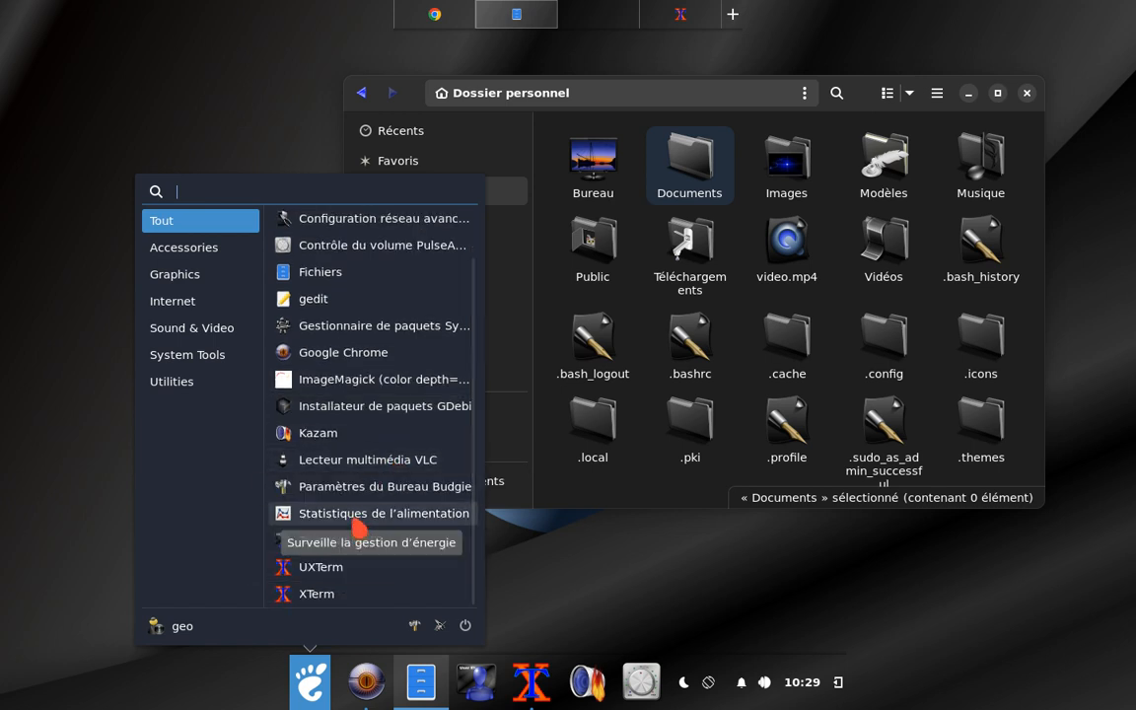
pyautogui.click(367, 485)
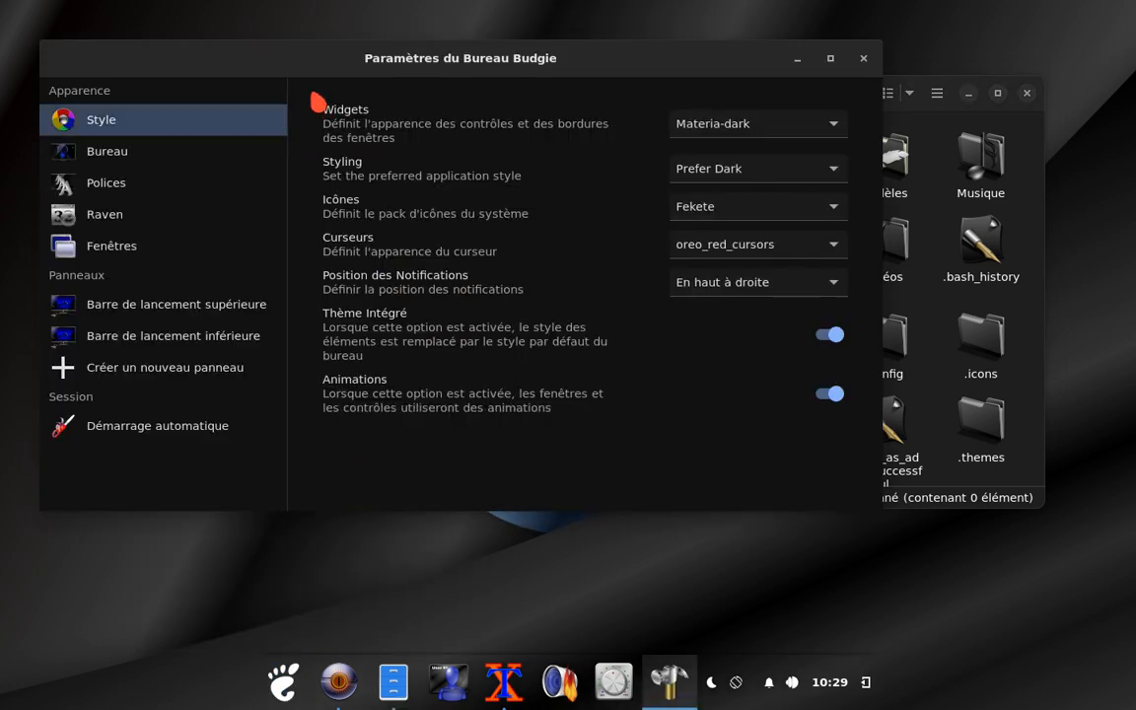
pyautogui.moveTo(310, 59); pyautogui.dragTo(378, 179)
pyautogui.click(401, 121)
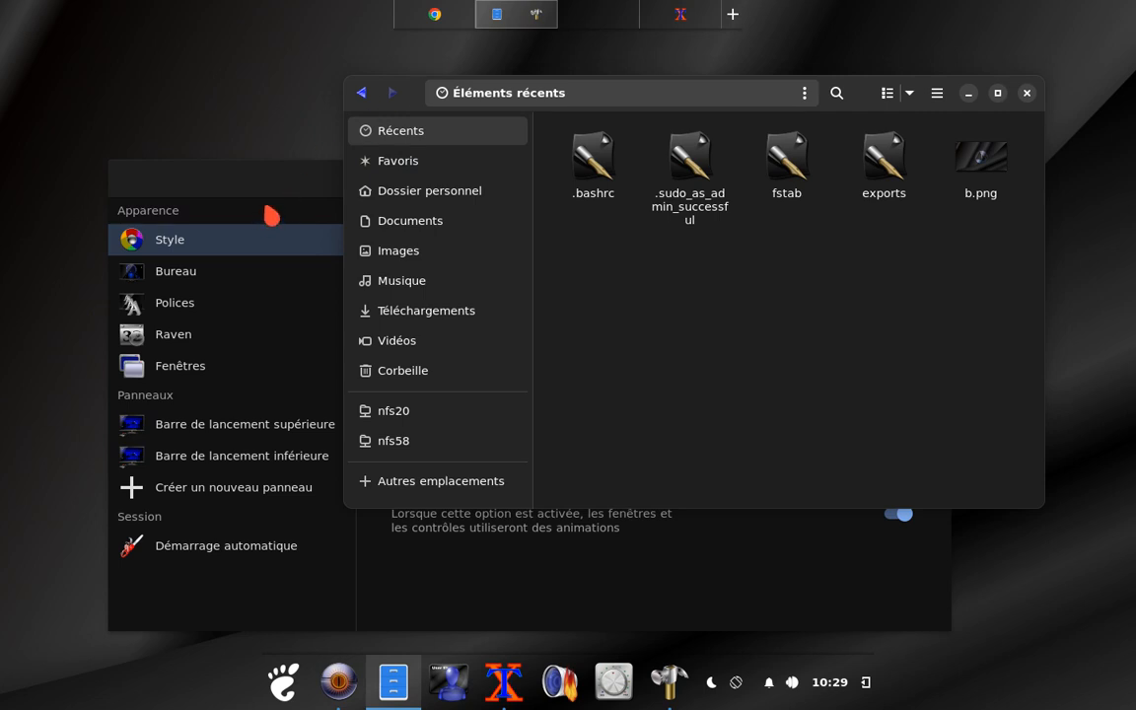
pyautogui.moveTo(259, 169); pyautogui.dragTo(291, 112)
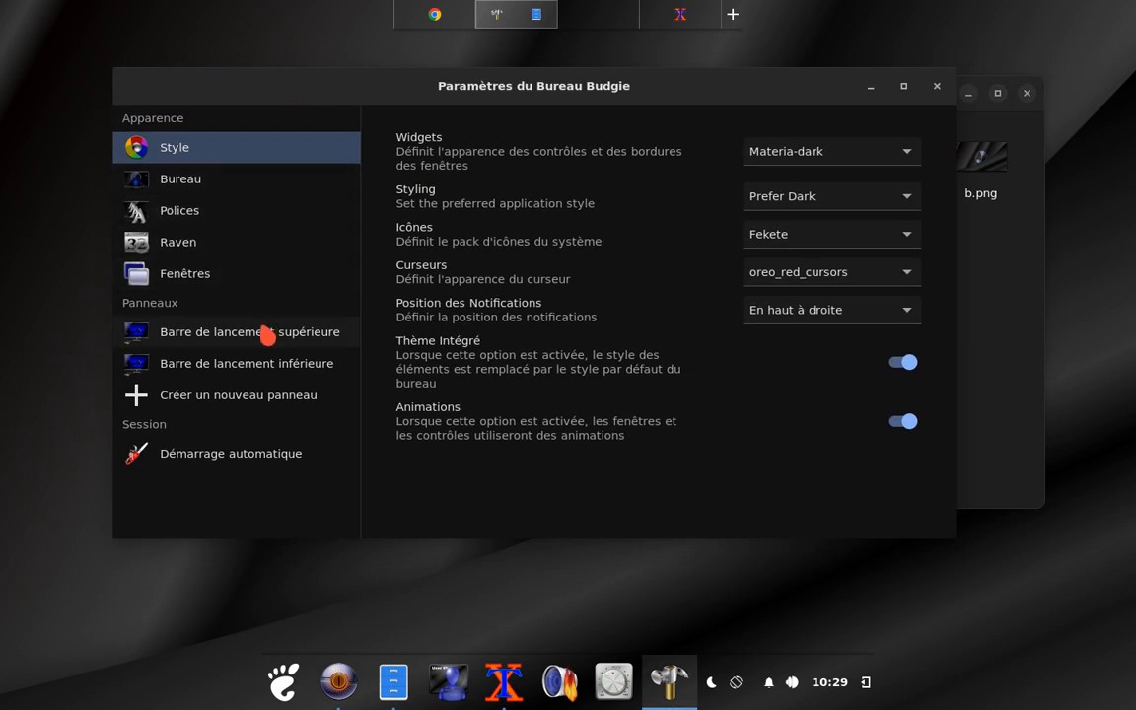
pyautogui.click(264, 471)
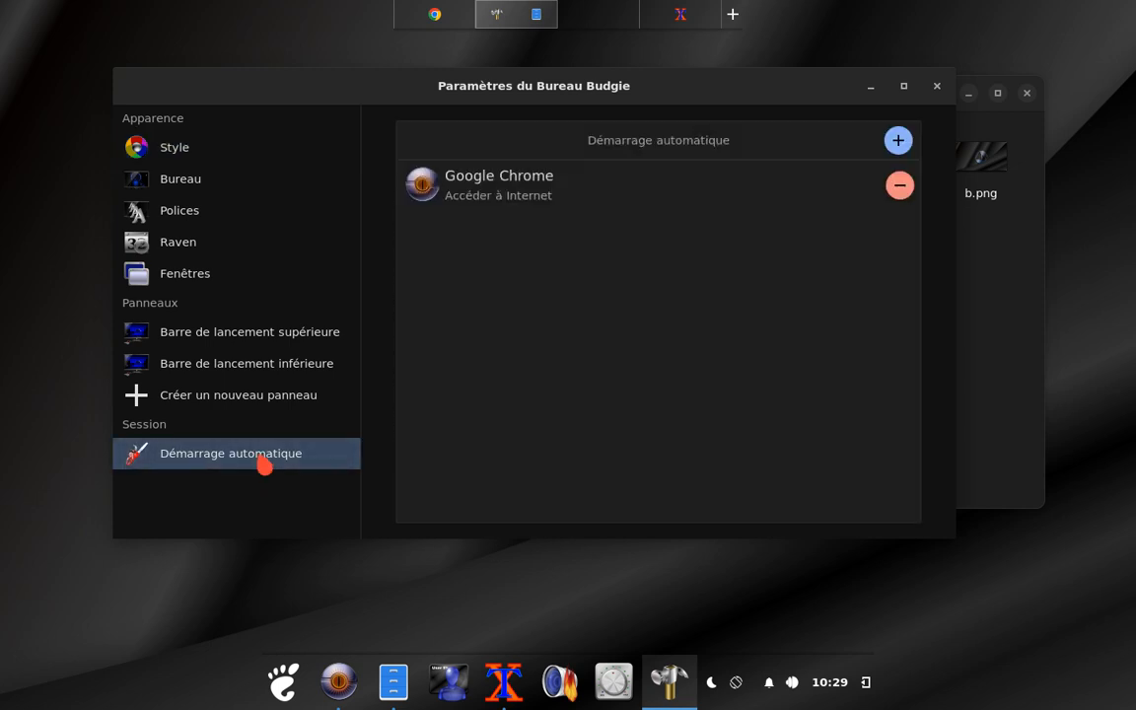
# Create a new desktop panel and delete it, confirming the removal.
pyautogui.click(236, 398)
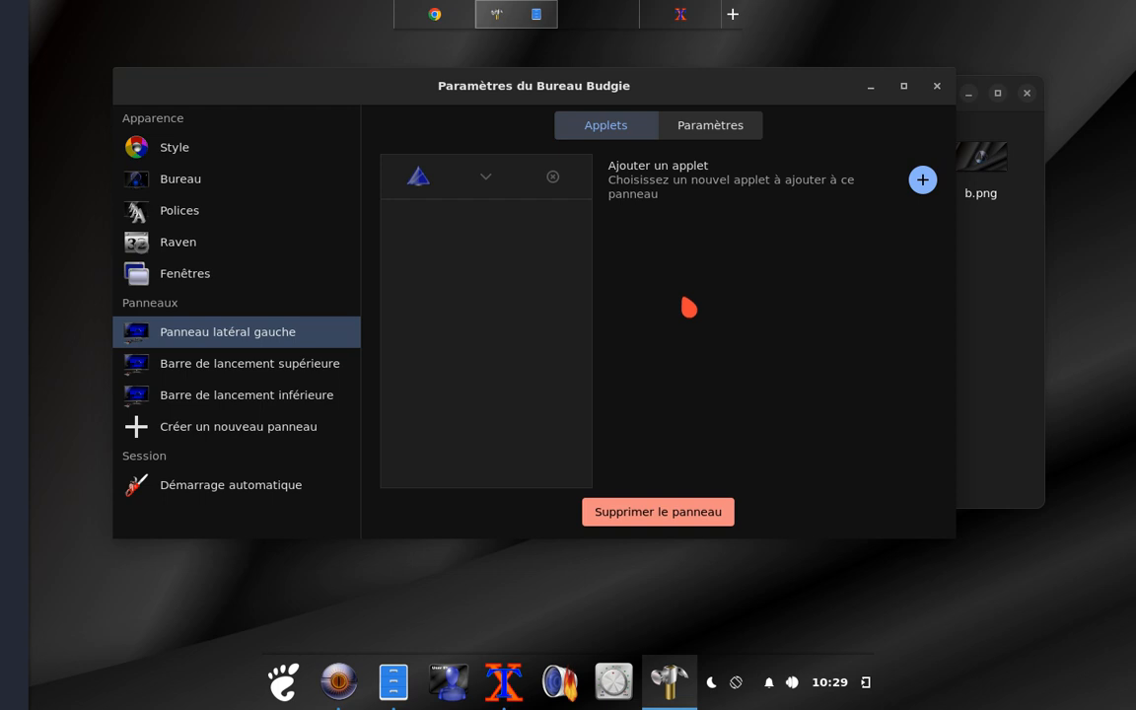
pyautogui.click(641, 518)
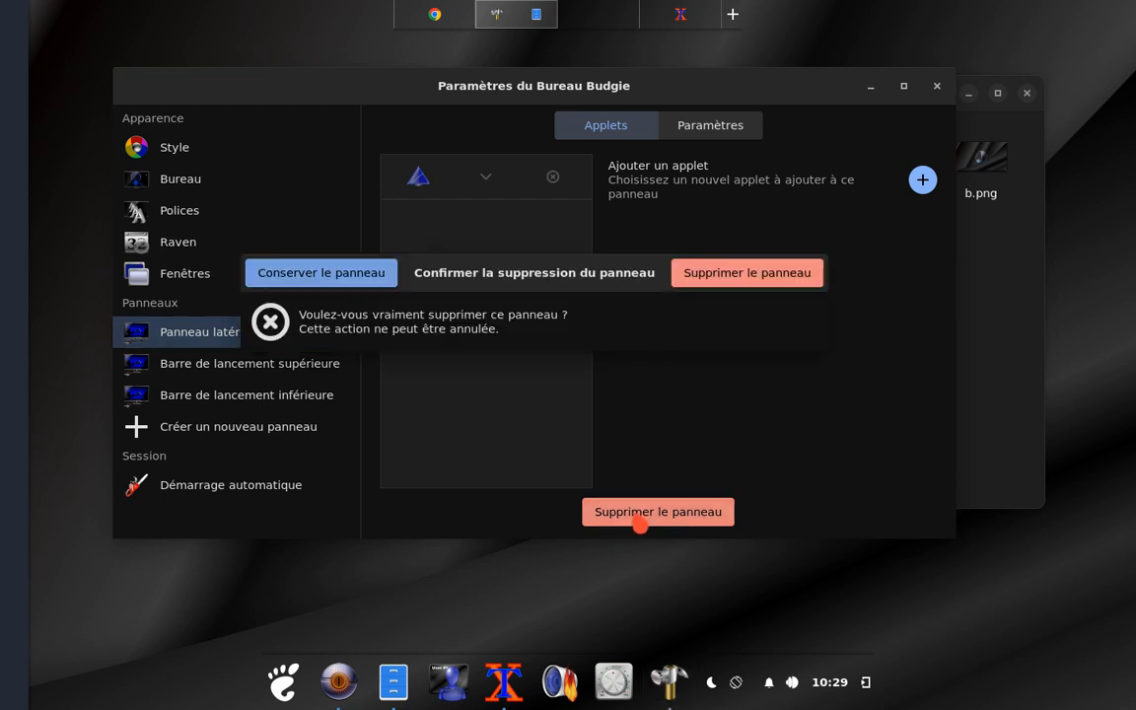
pyautogui.click(774, 276)
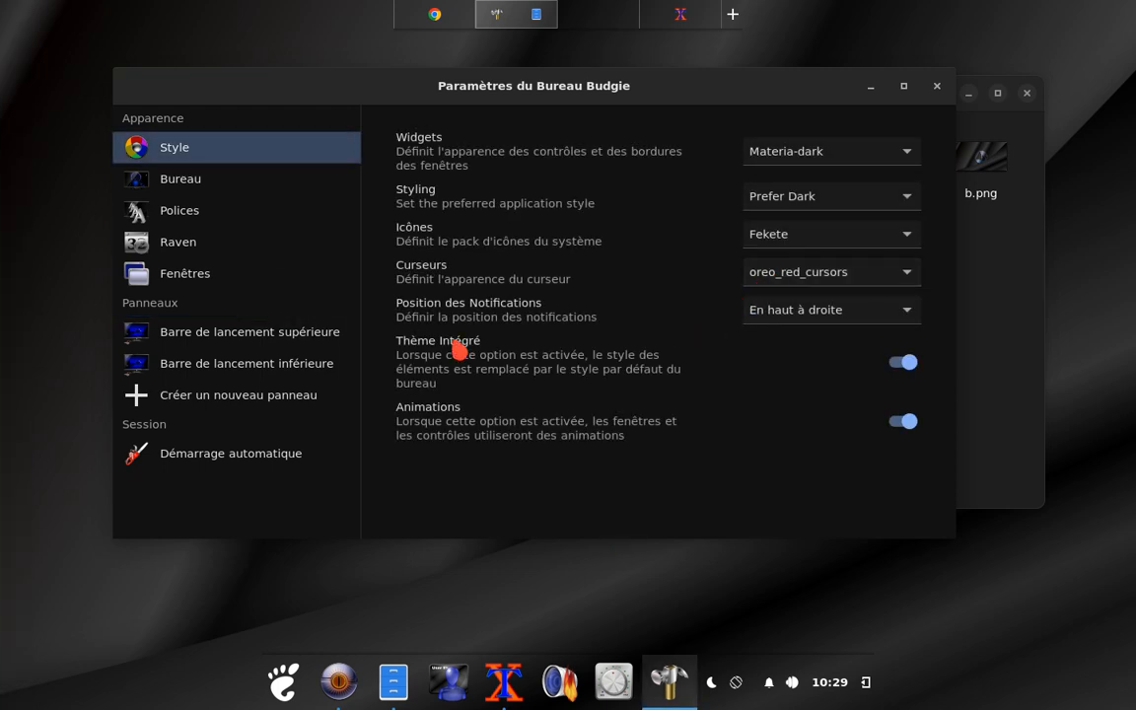
# Enable disabling Mode Nuit when a window is full screen in the Fenêtres settings.
pyautogui.click(189, 281)
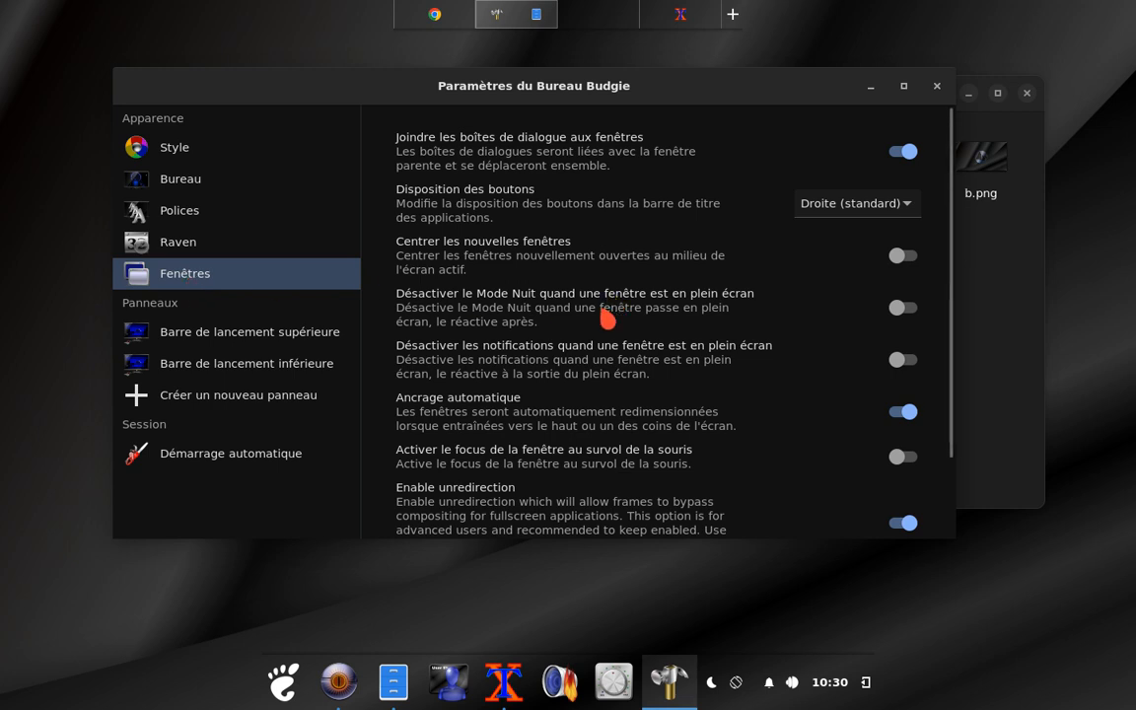
pyautogui.click(906, 311)
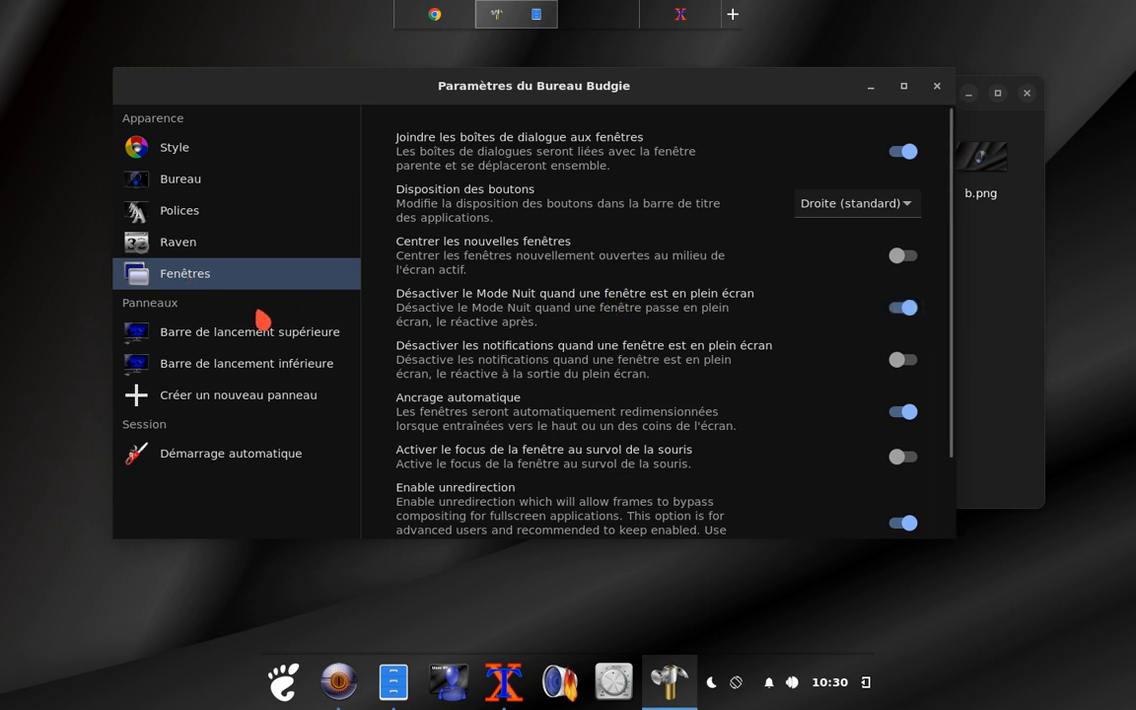
# Show the Raven widget settings and open the Raven sidebar to view its widgets.
pyautogui.click(166, 237)
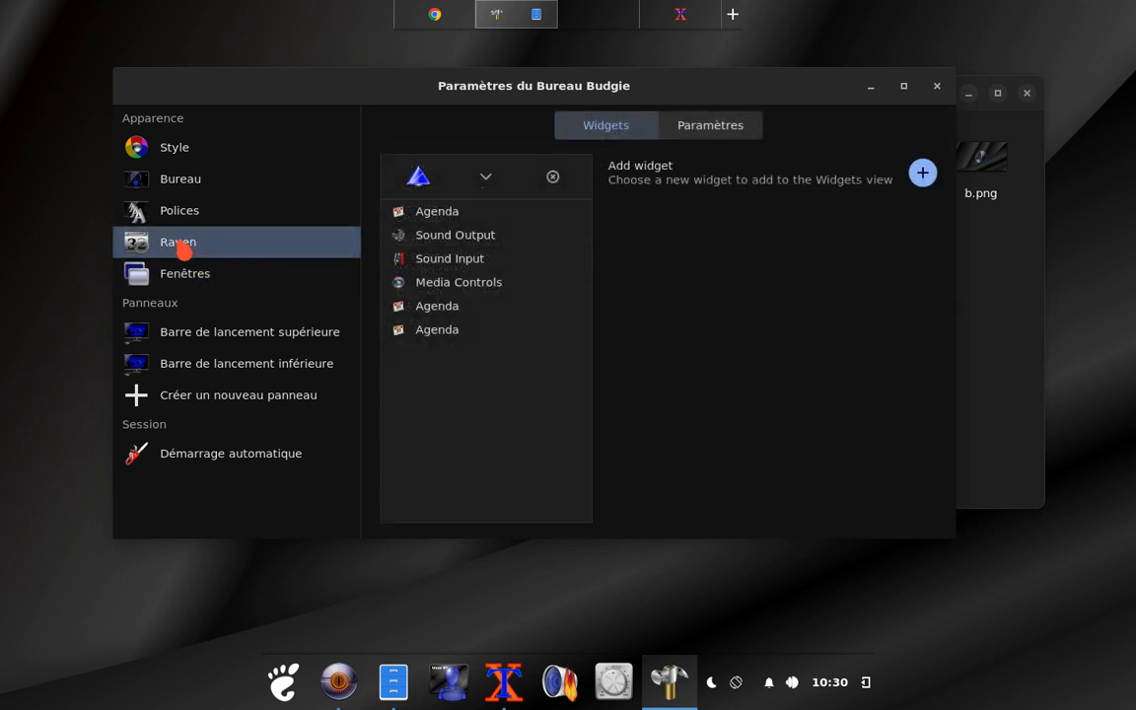
pyautogui.click(867, 685)
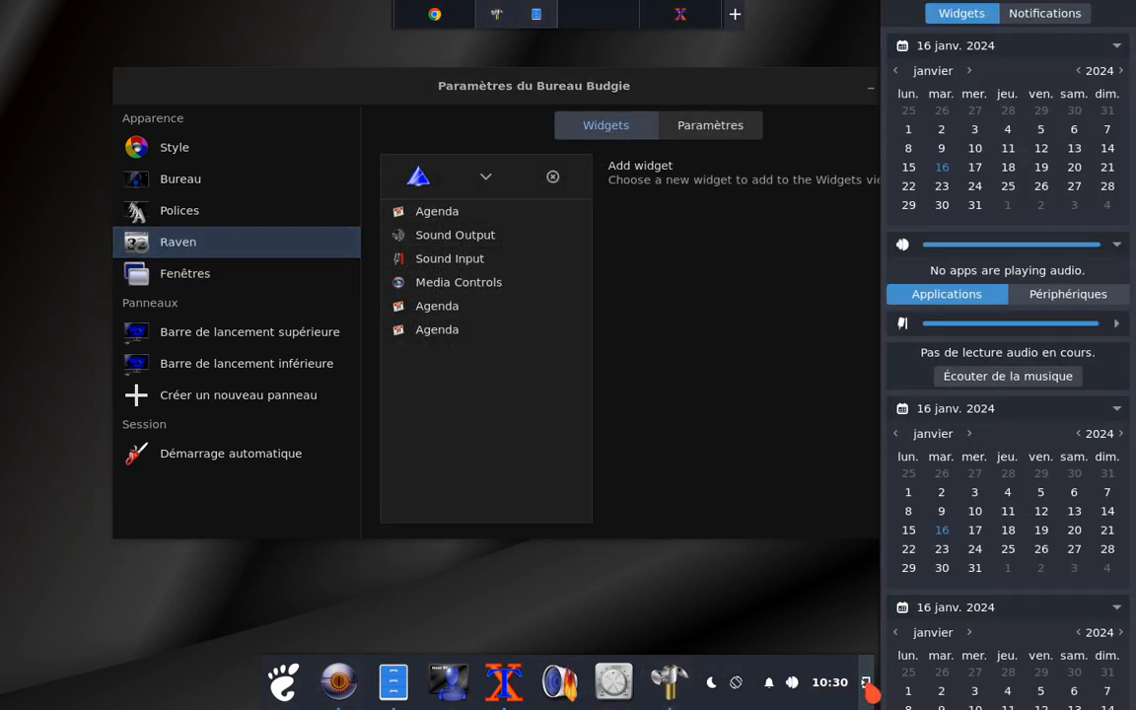
# Dismiss the Raven sidebar and show the Bureau and Style settings.
pyautogui.click(745, 594)
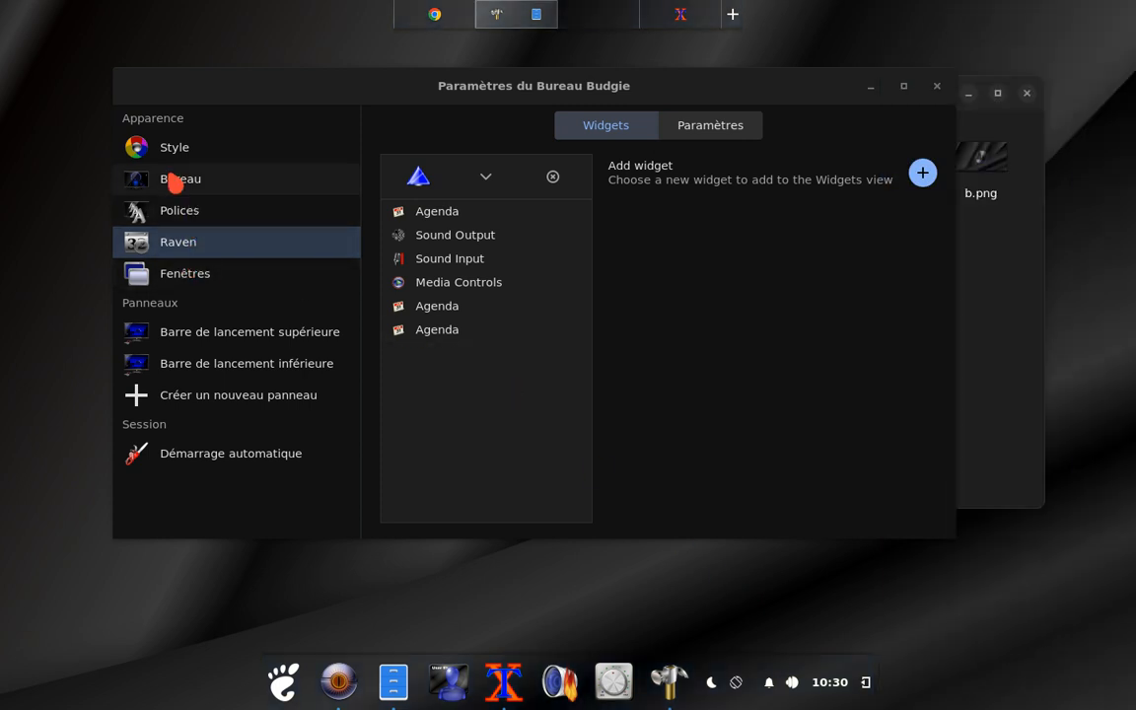
pyautogui.click(173, 181)
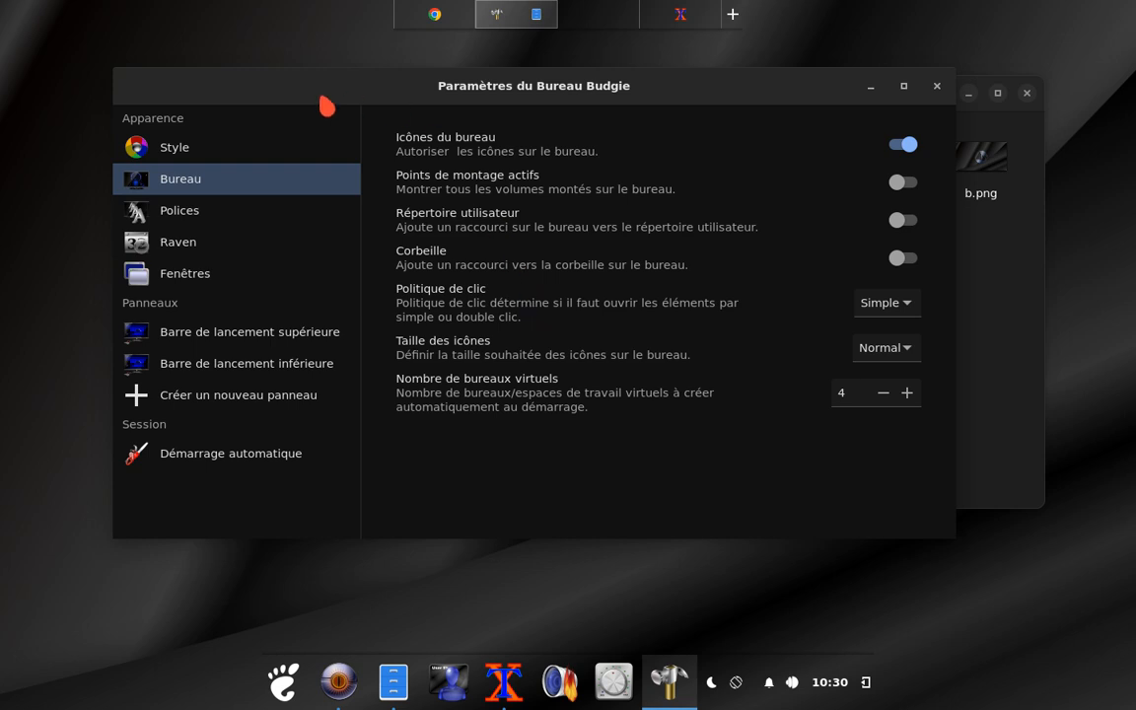
pyautogui.click(175, 150)
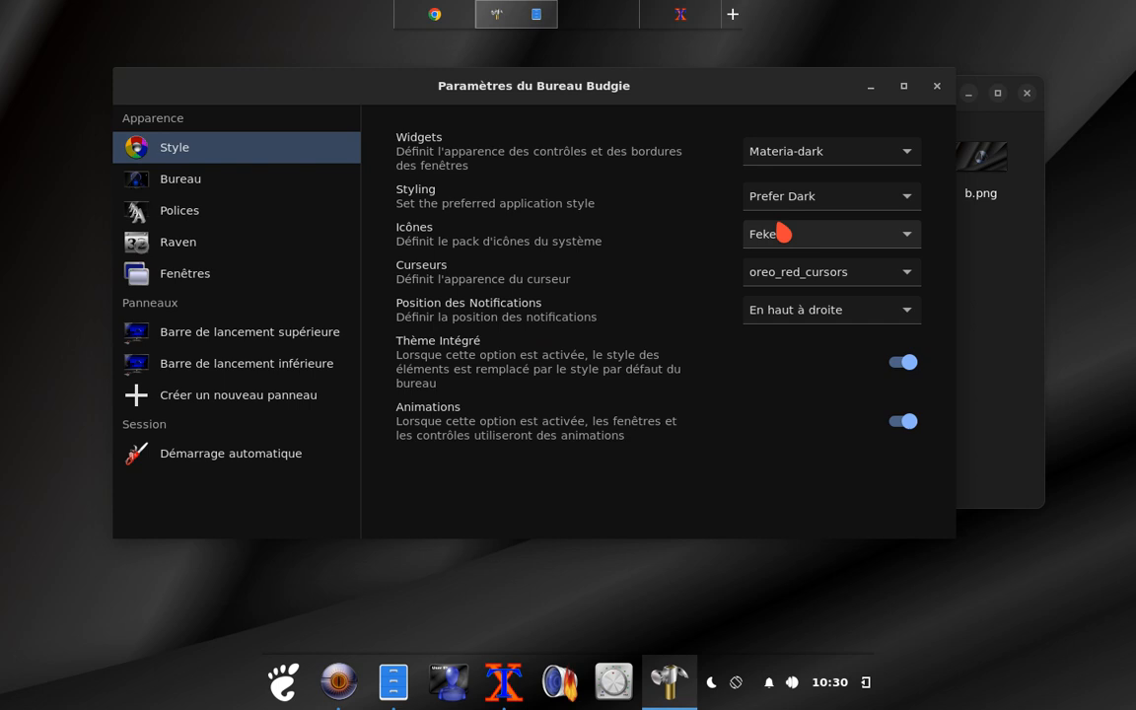
# Move the Paramètres du Bureau Budgie window around the desktop and close it.
pyautogui.moveTo(742, 85); pyautogui.dragTo(697, 79)
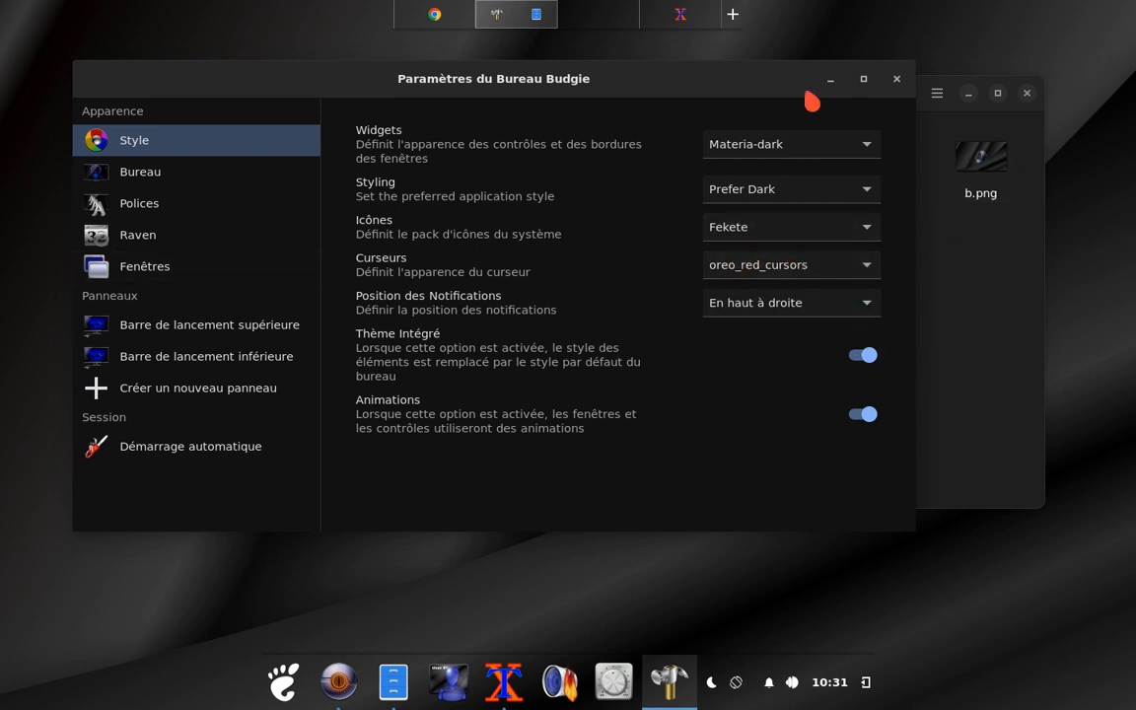
pyautogui.moveTo(643, 84); pyautogui.dragTo(650, 77)
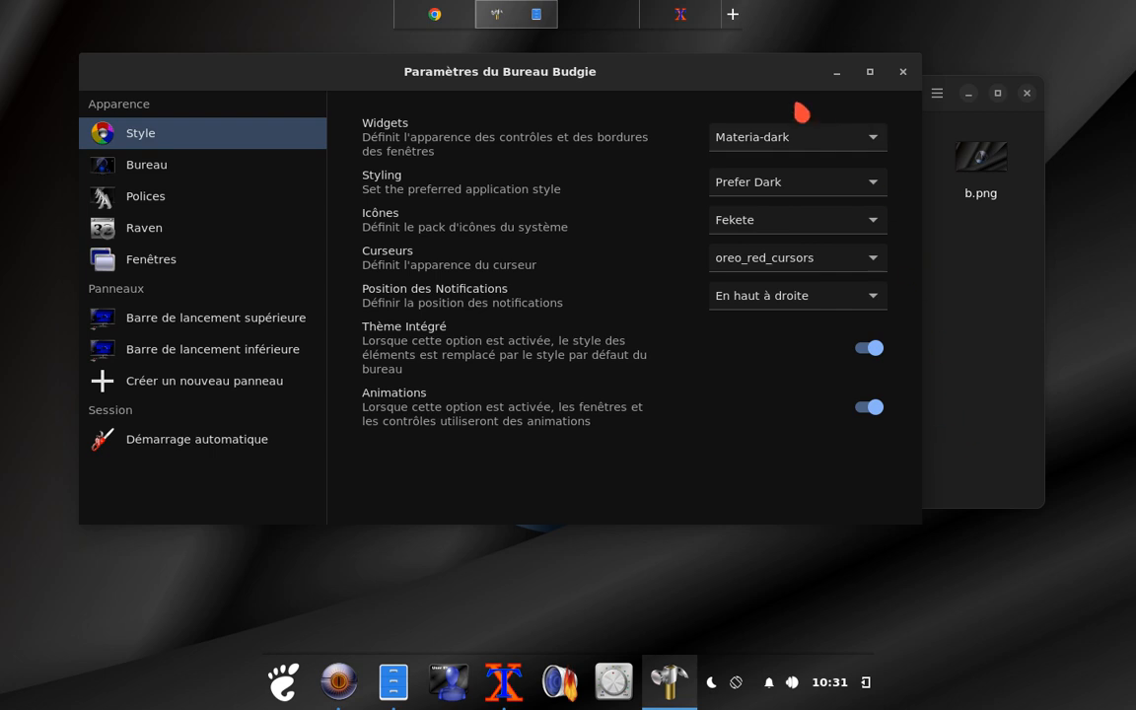
pyautogui.moveTo(796, 71); pyautogui.dragTo(797, 146)
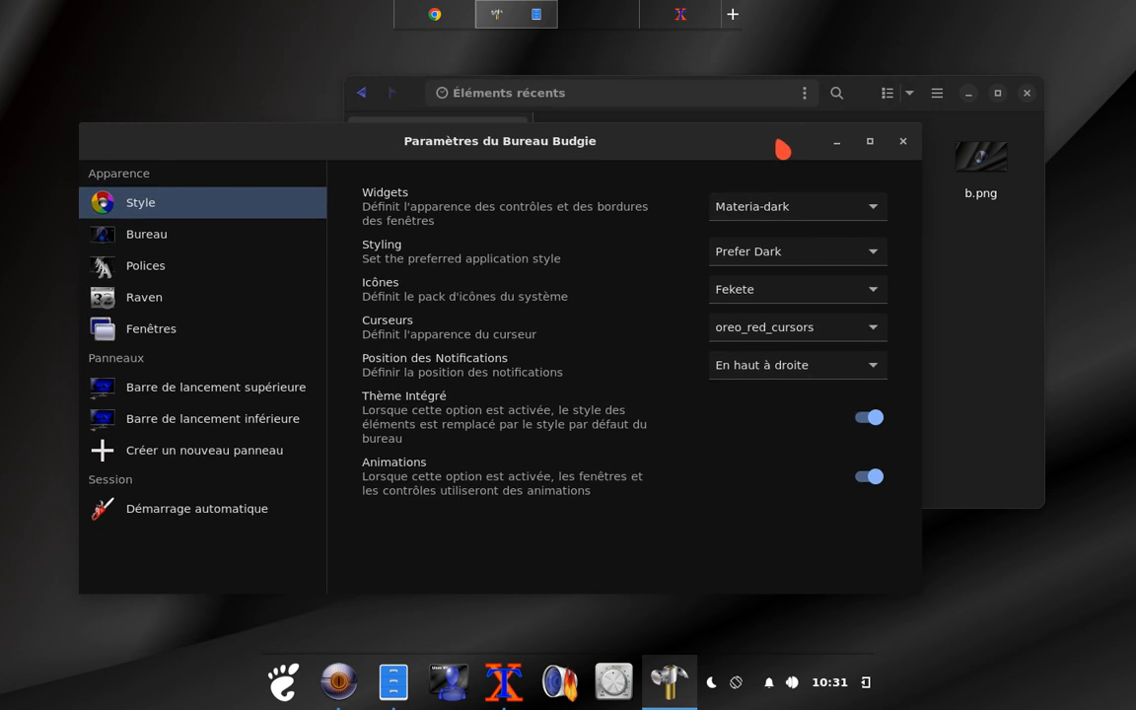
pyautogui.moveTo(794, 144); pyautogui.dragTo(768, 108)
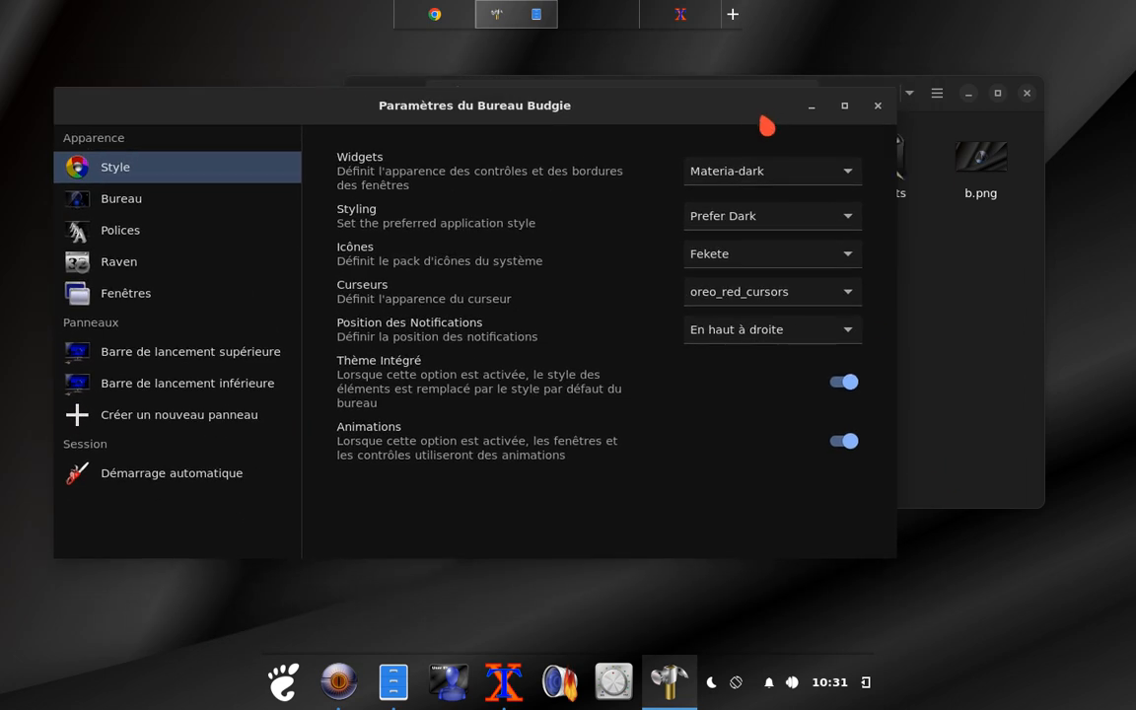
pyautogui.click(878, 106)
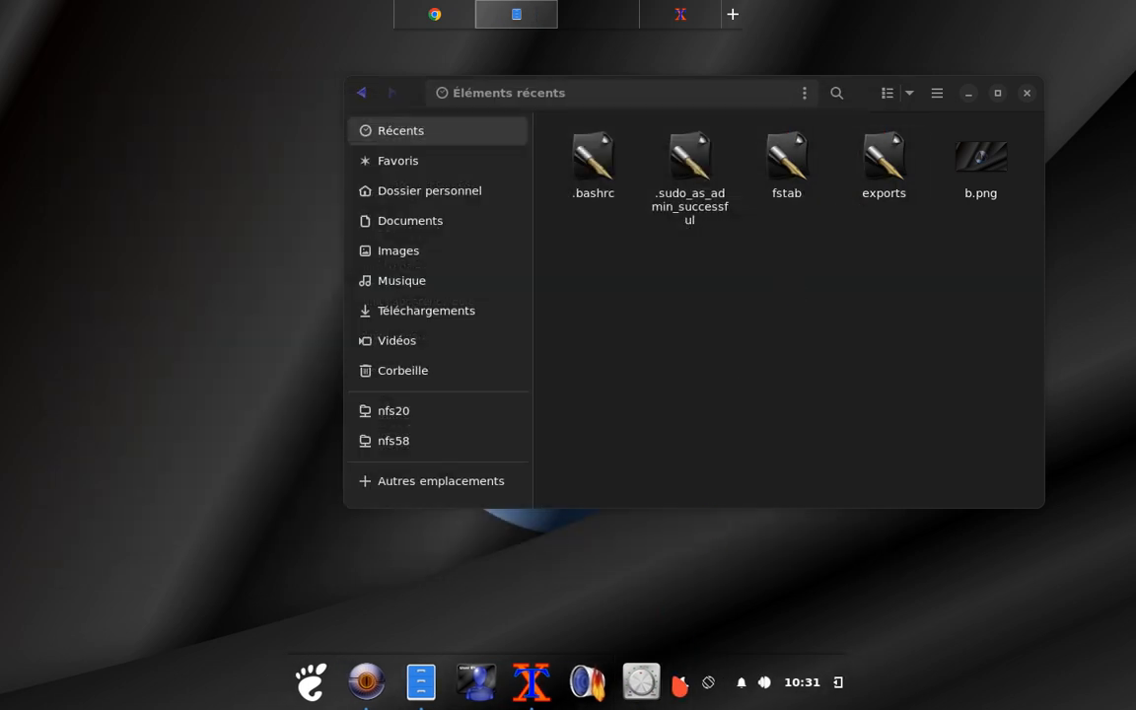
# Turn on Night Light and show its schedule options without changing the selection.
pyautogui.click(688, 690)
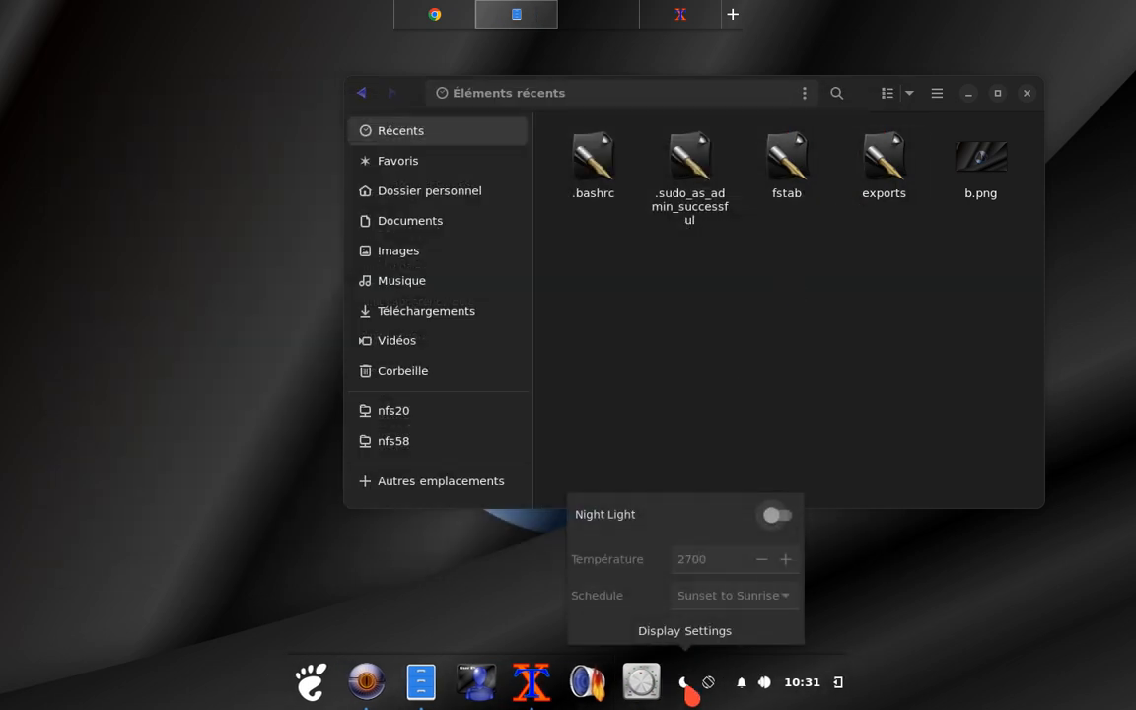
pyautogui.click(779, 516)
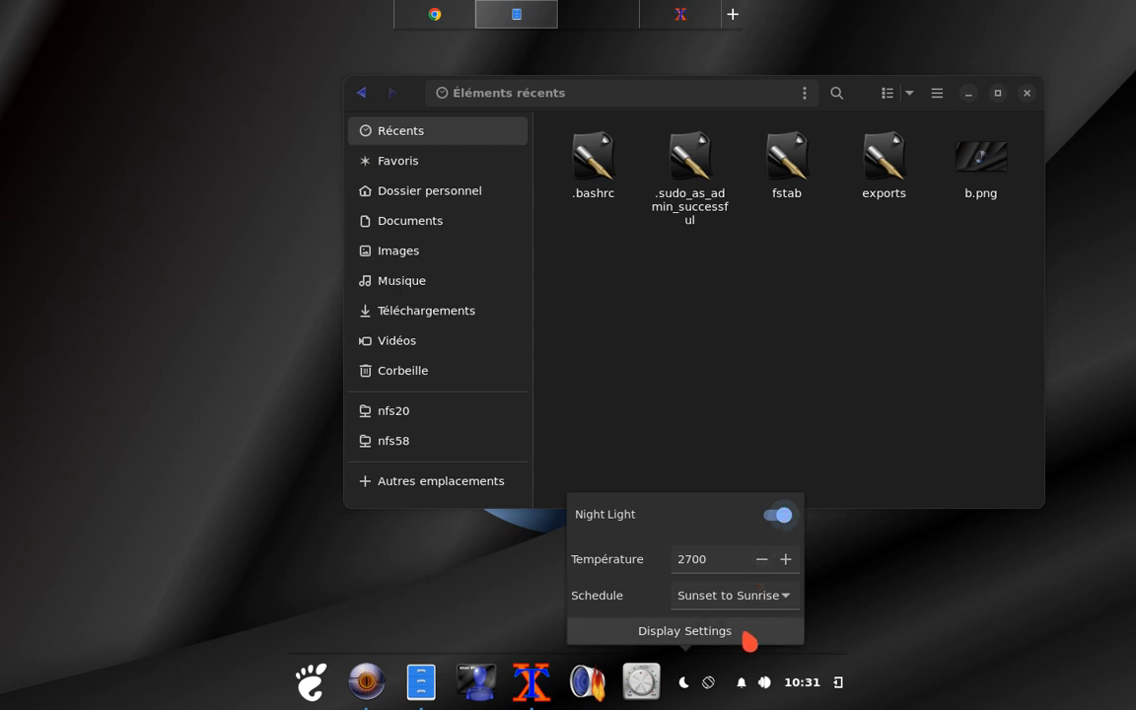
pyautogui.click(786, 597)
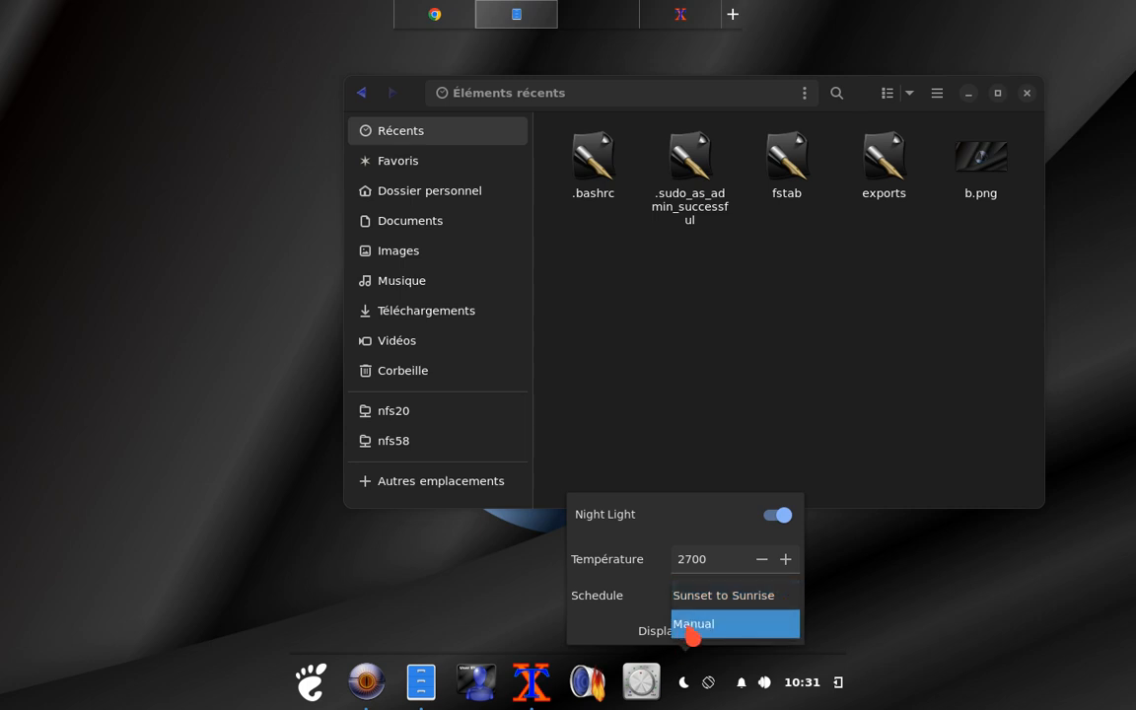
pyautogui.click(836, 598)
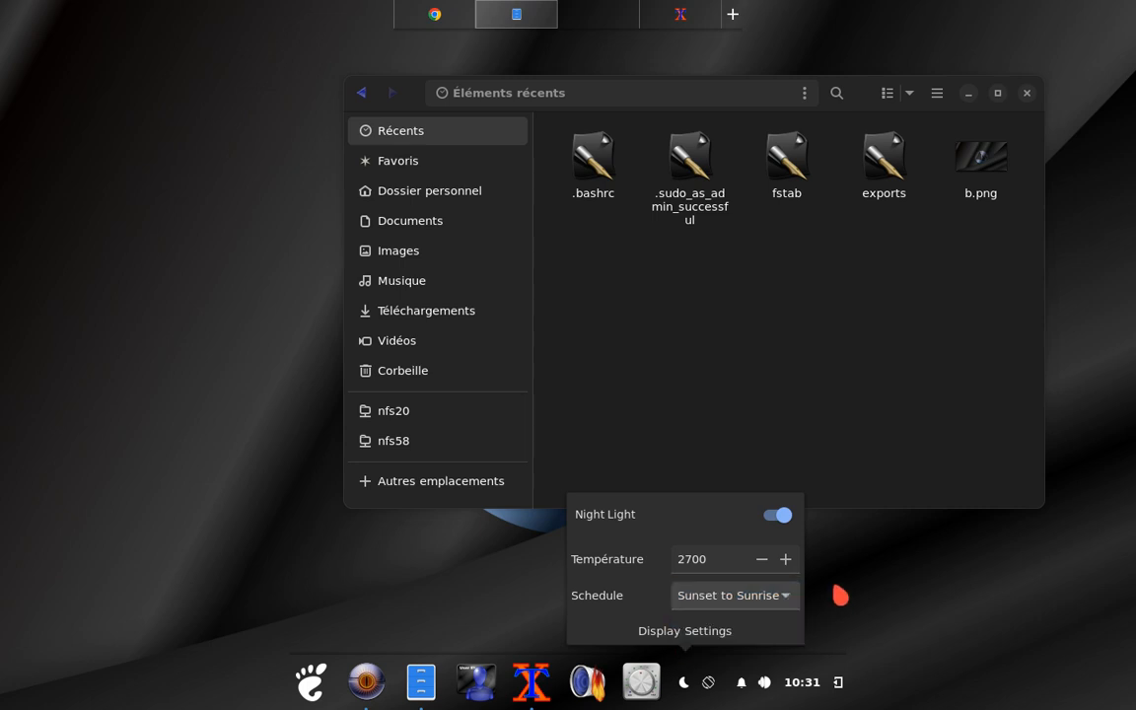
# Switch Night Light off and on twice, leaving it enabled, and close its popover.
pyautogui.click(779, 523)
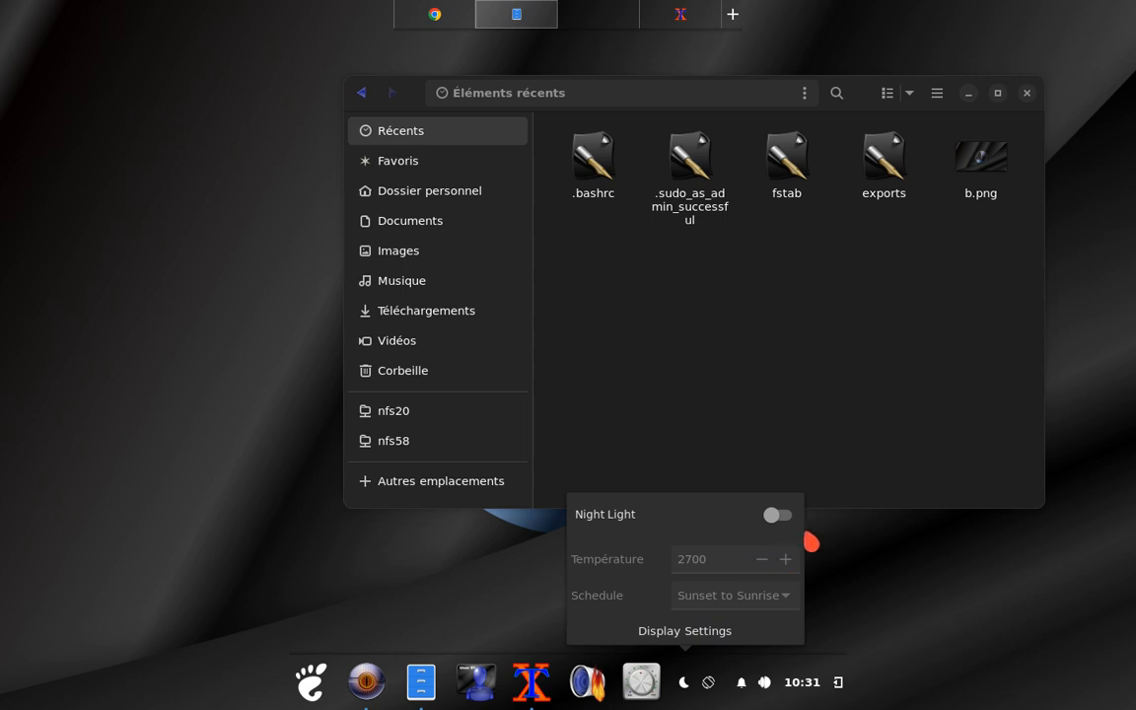
pyautogui.click(789, 520)
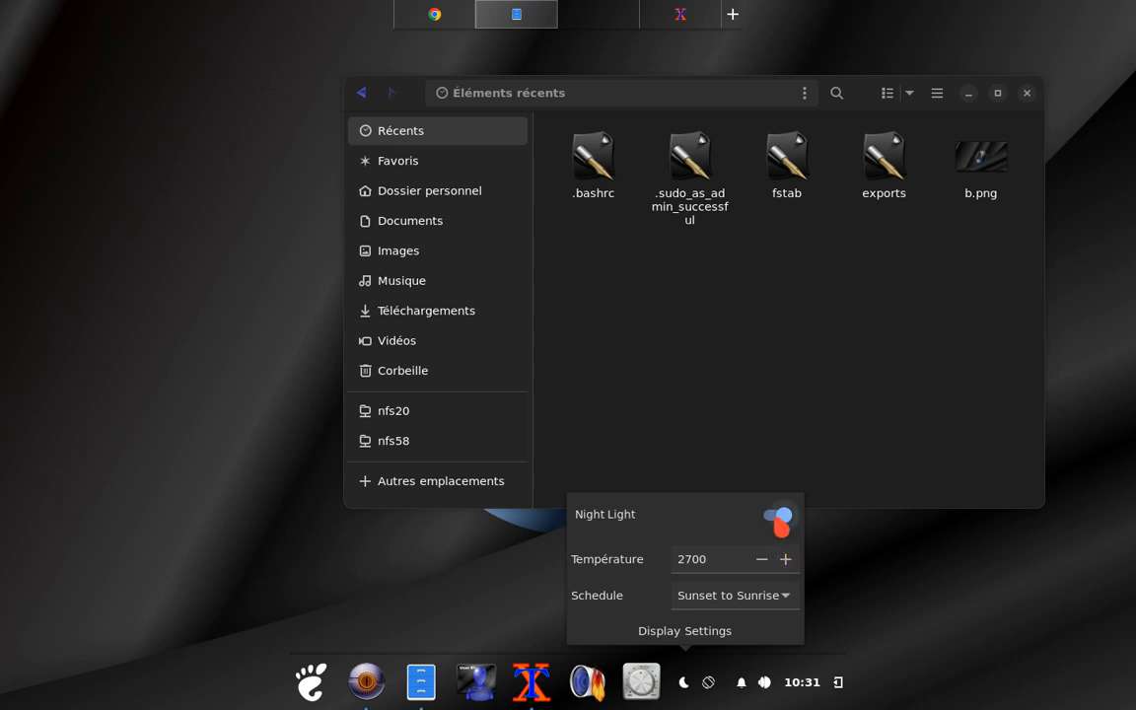
pyautogui.click(781, 519)
pyautogui.click(785, 517)
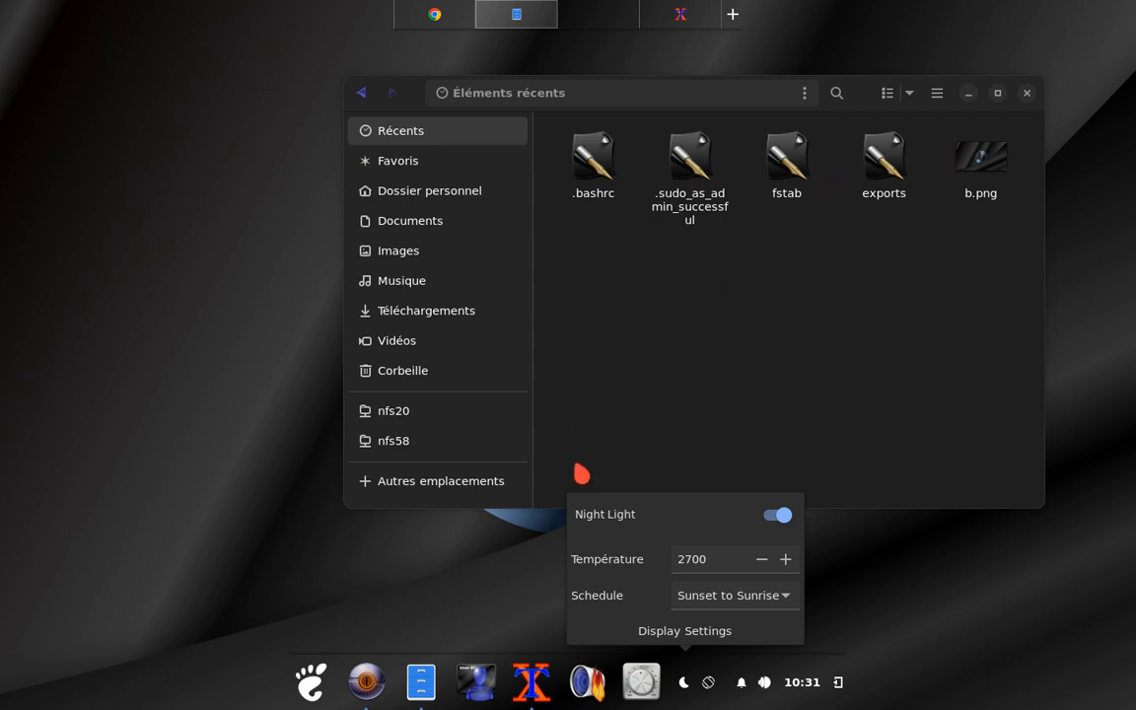
pyautogui.click(928, 596)
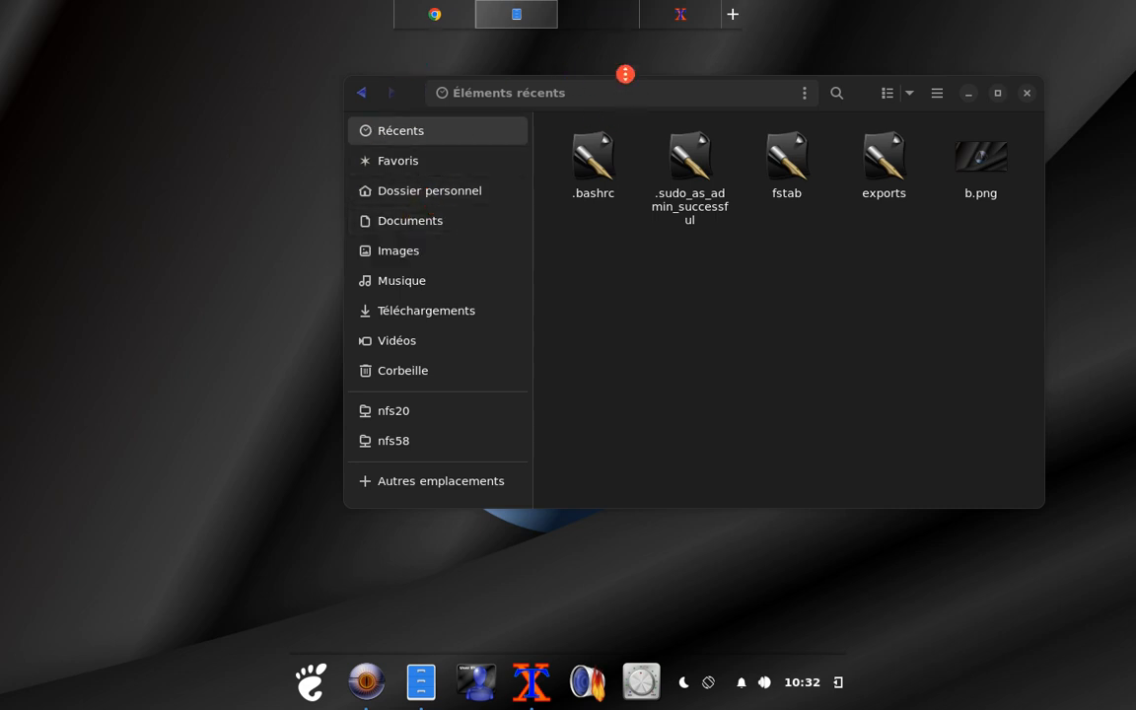
# Move the file manager window towards the middle of the desktop.
pyautogui.moveTo(628, 91); pyautogui.dragTo(498, 141)
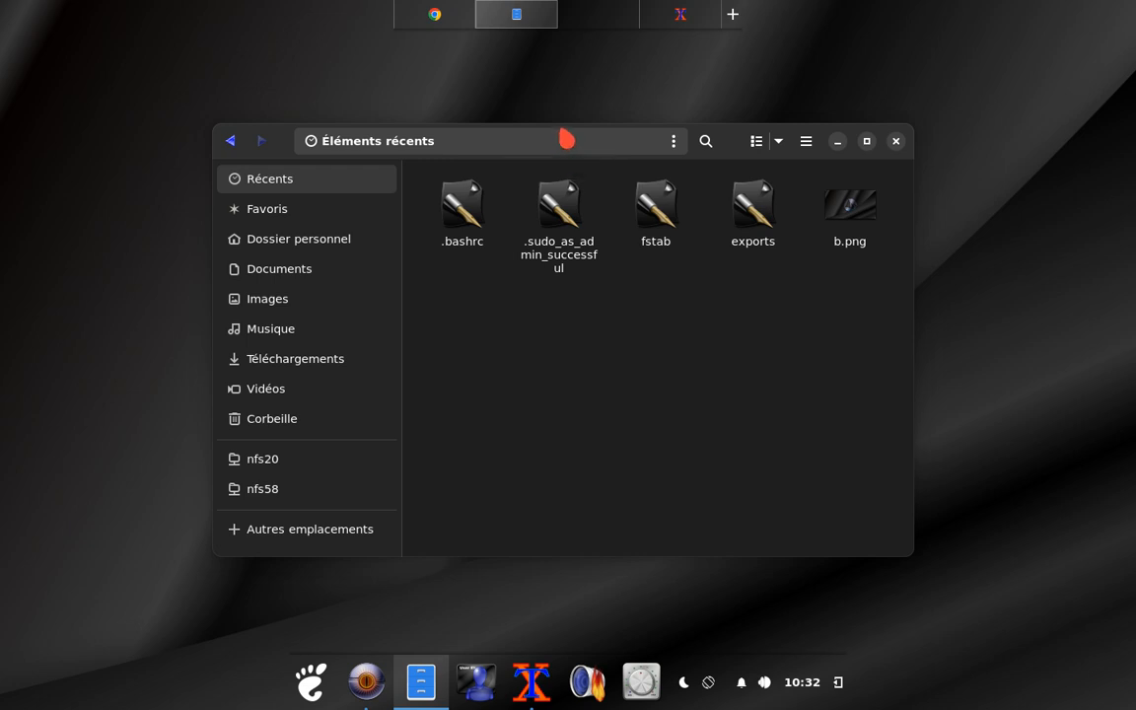
pyautogui.moveTo(566, 139); pyautogui.dragTo(597, 131)
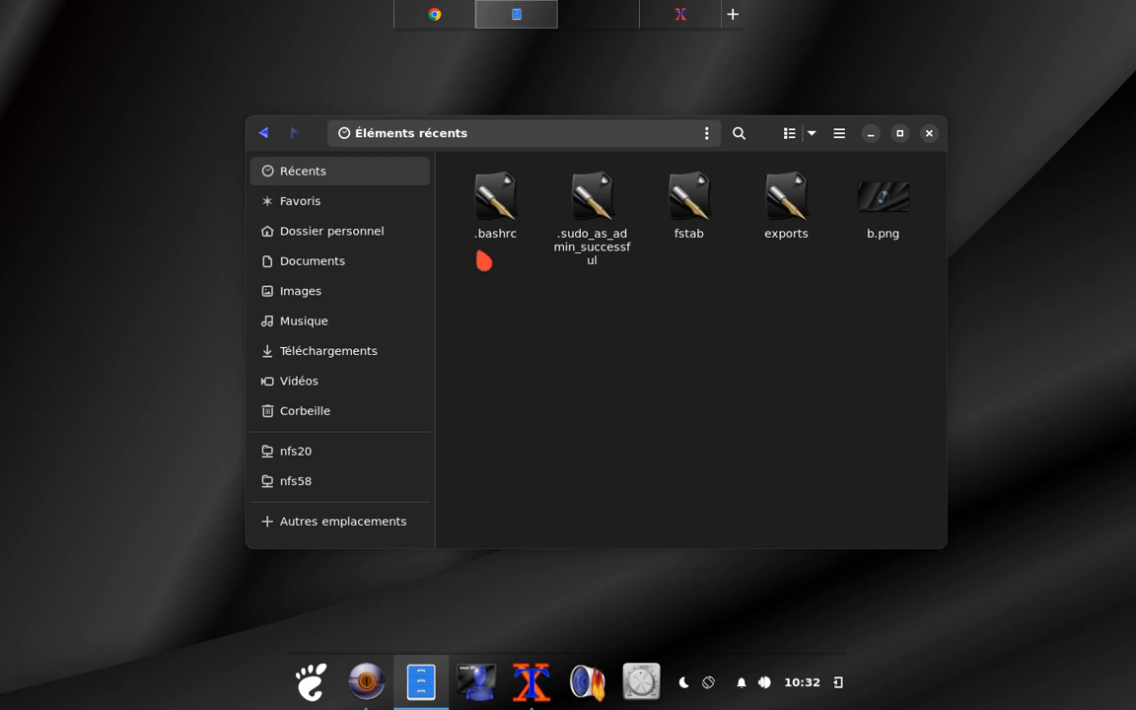
pyautogui.moveTo(628, 135); pyautogui.dragTo(630, 146)
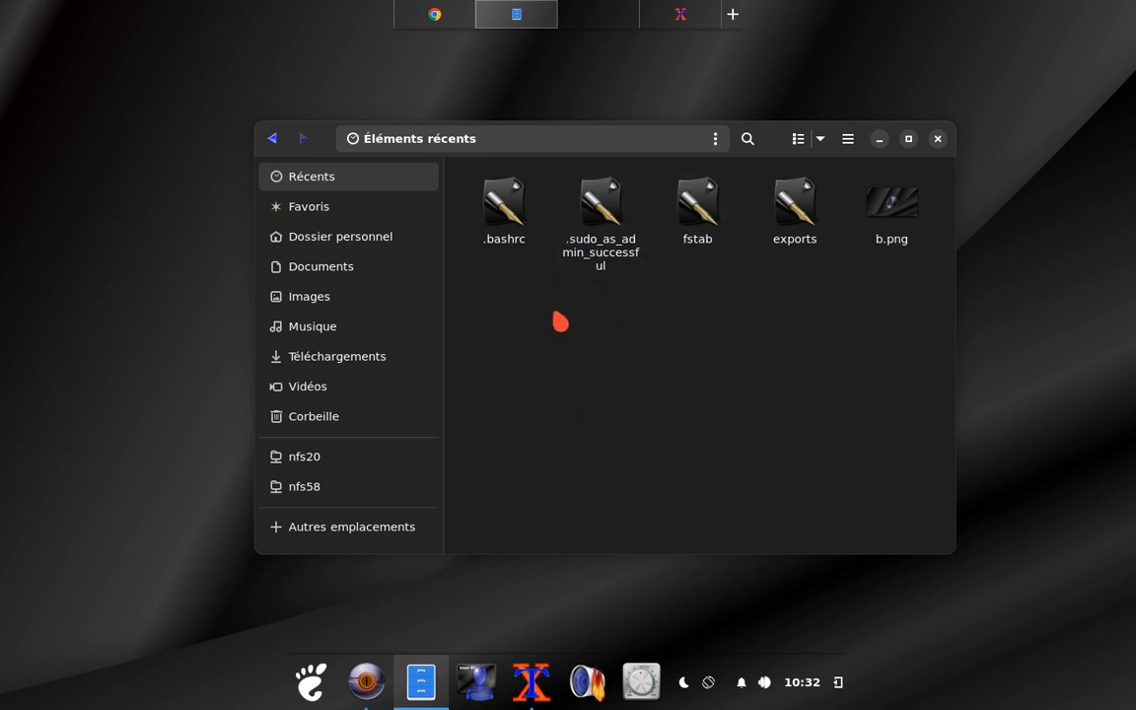
# Show Dossier personnel in the file manager, look inside its Documents folder and go back.
pyautogui.click(365, 236)
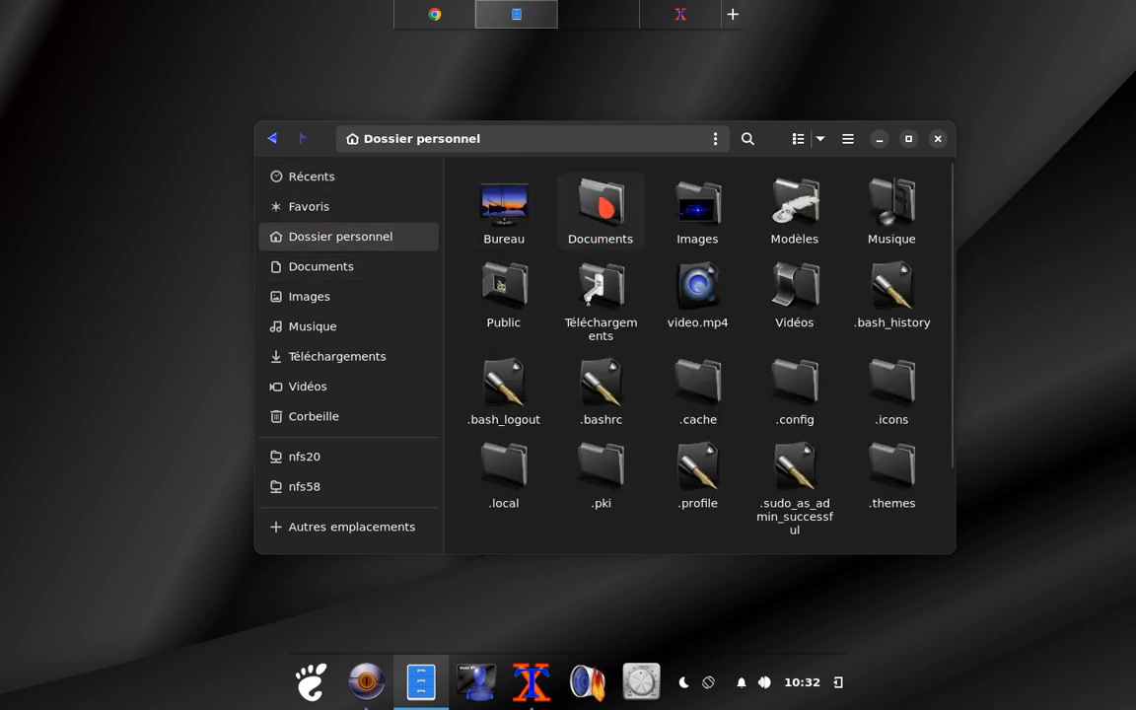
pyautogui.doubleClick(604, 219)
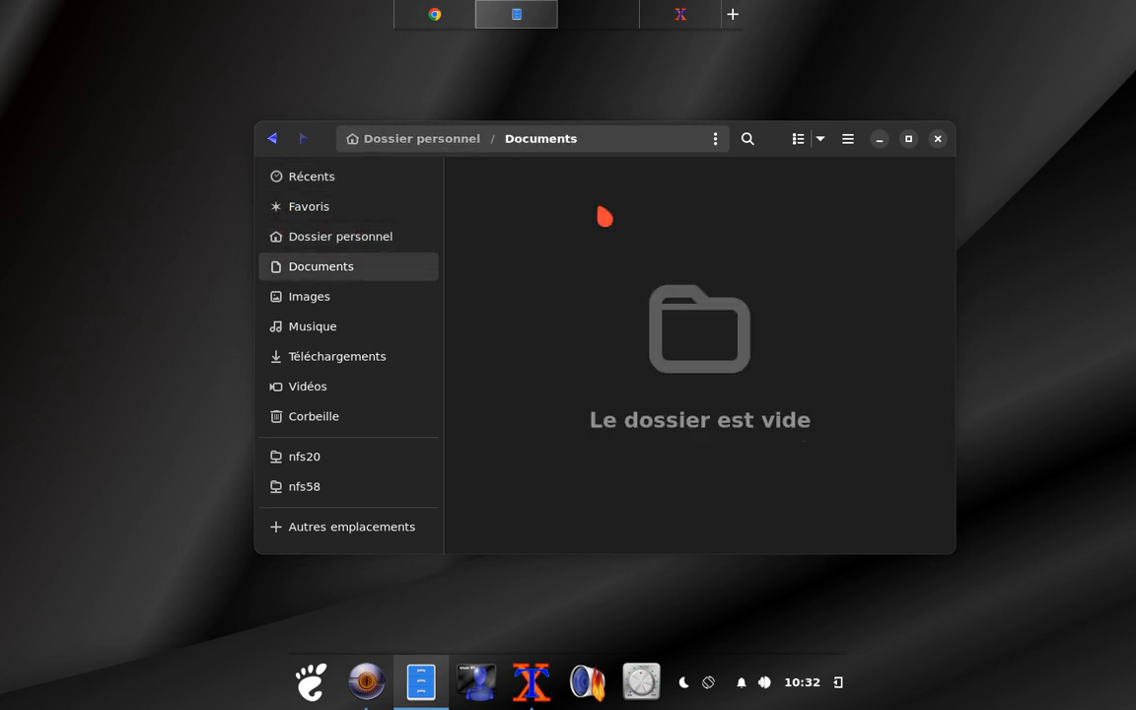
pyautogui.click(278, 145)
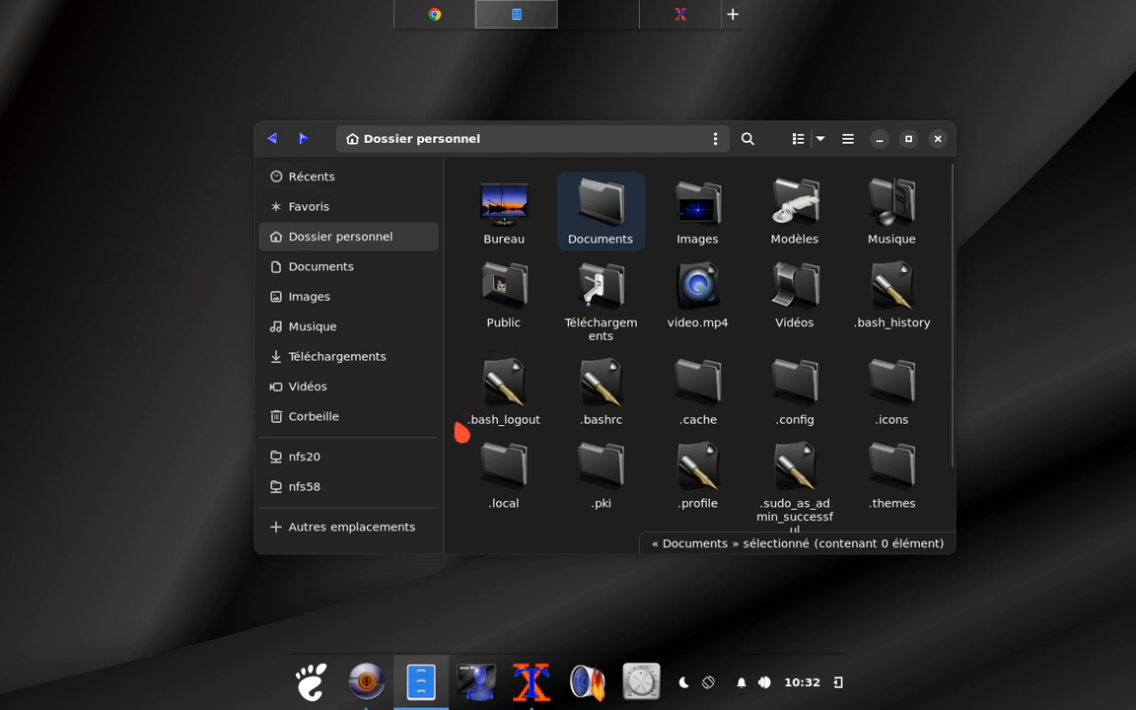
# Move the file manager window around the desktop and show Autres emplacements in it.
pyautogui.moveTo(595, 139); pyautogui.dragTo(599, 156)
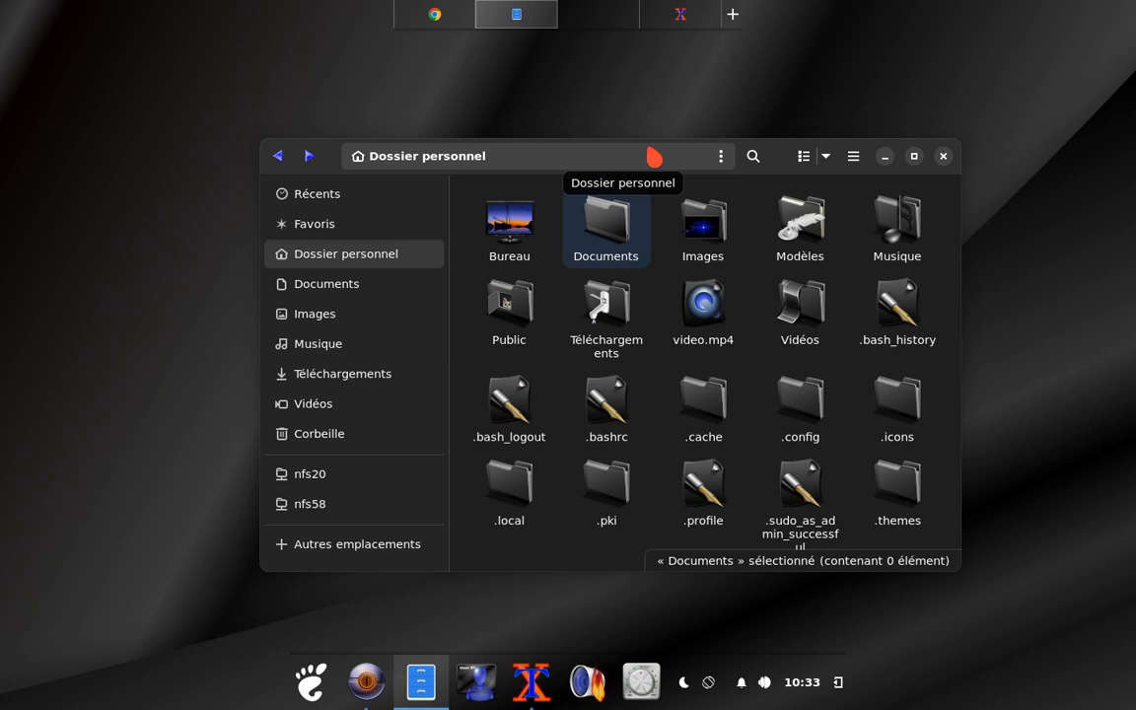
pyautogui.moveTo(653, 156); pyautogui.dragTo(545, 130)
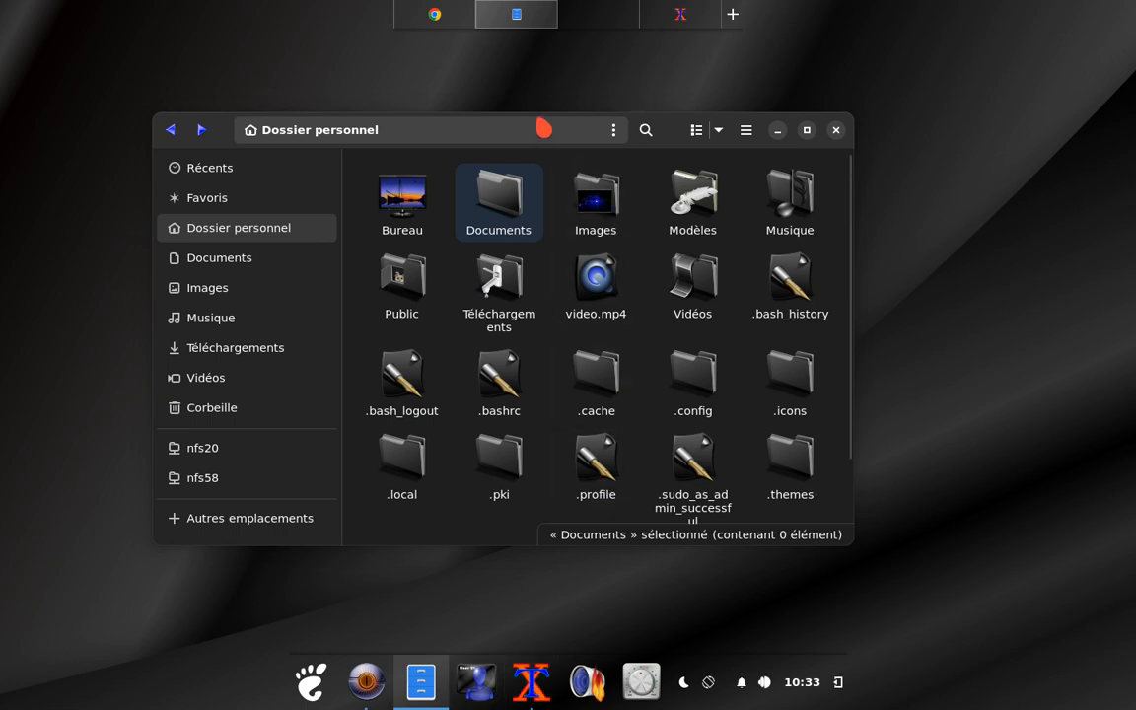
pyautogui.moveTo(543, 129); pyautogui.dragTo(636, 141)
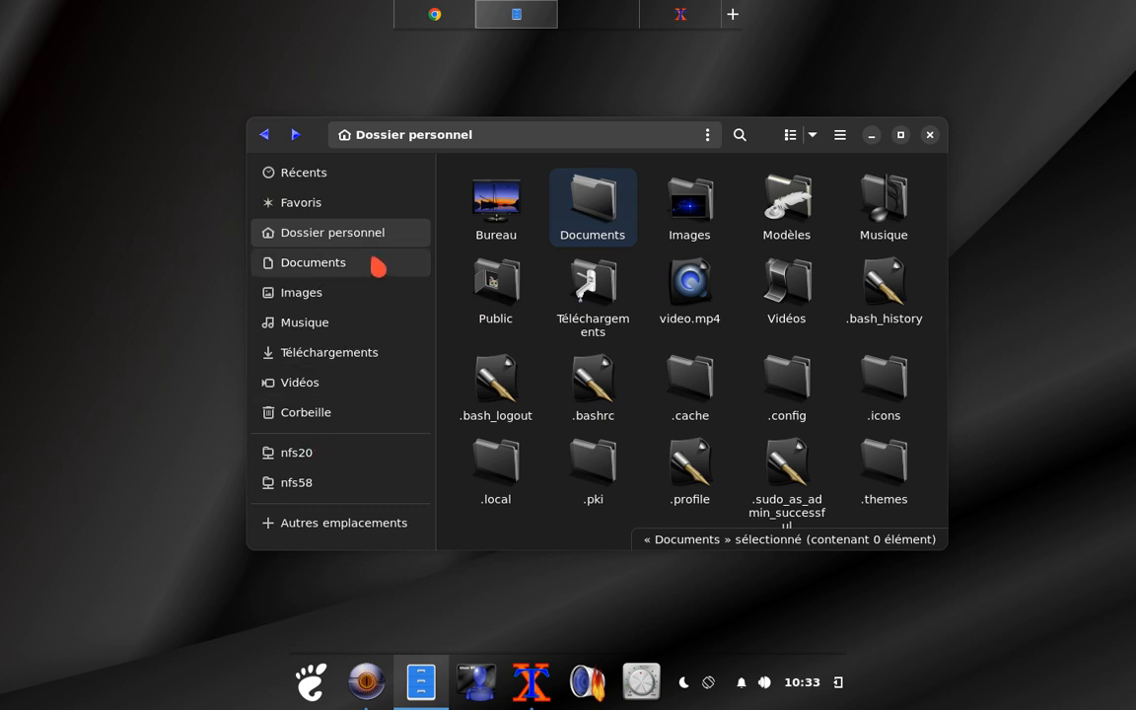
pyautogui.click(336, 526)
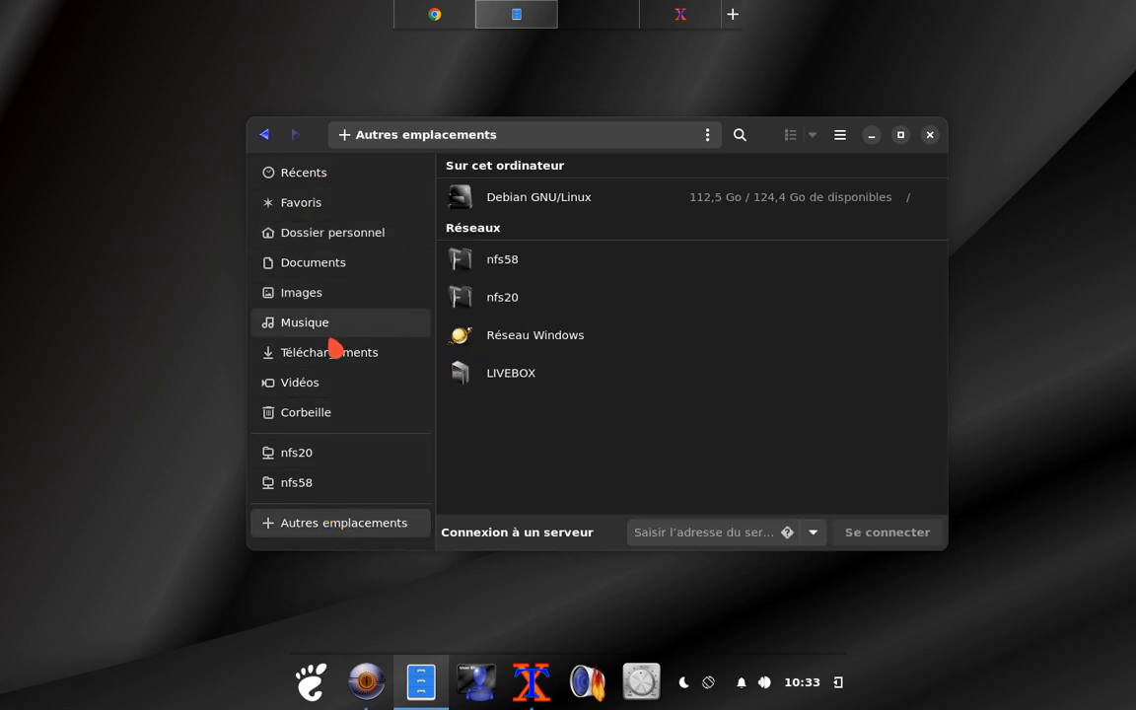
pyautogui.moveTo(655, 117); pyautogui.dragTo(749, 88)
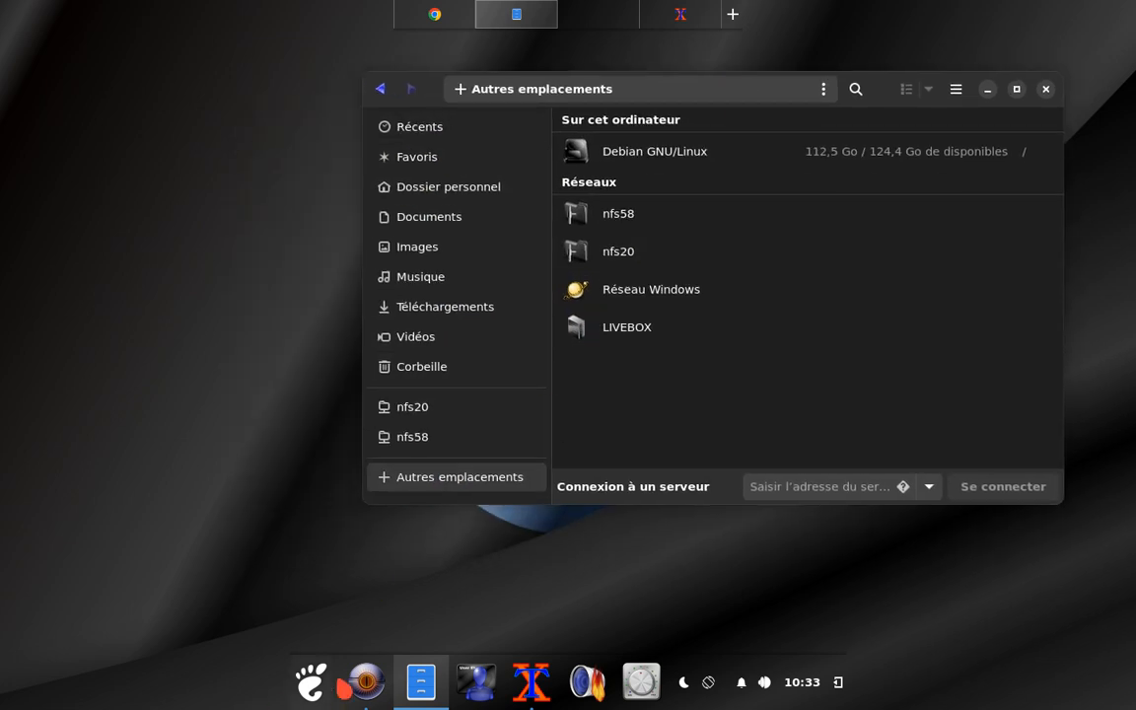
# Launch Paramètres du Bureau Budgie from the System Tools applications and show the Bureau settings.
pyautogui.click(298, 699)
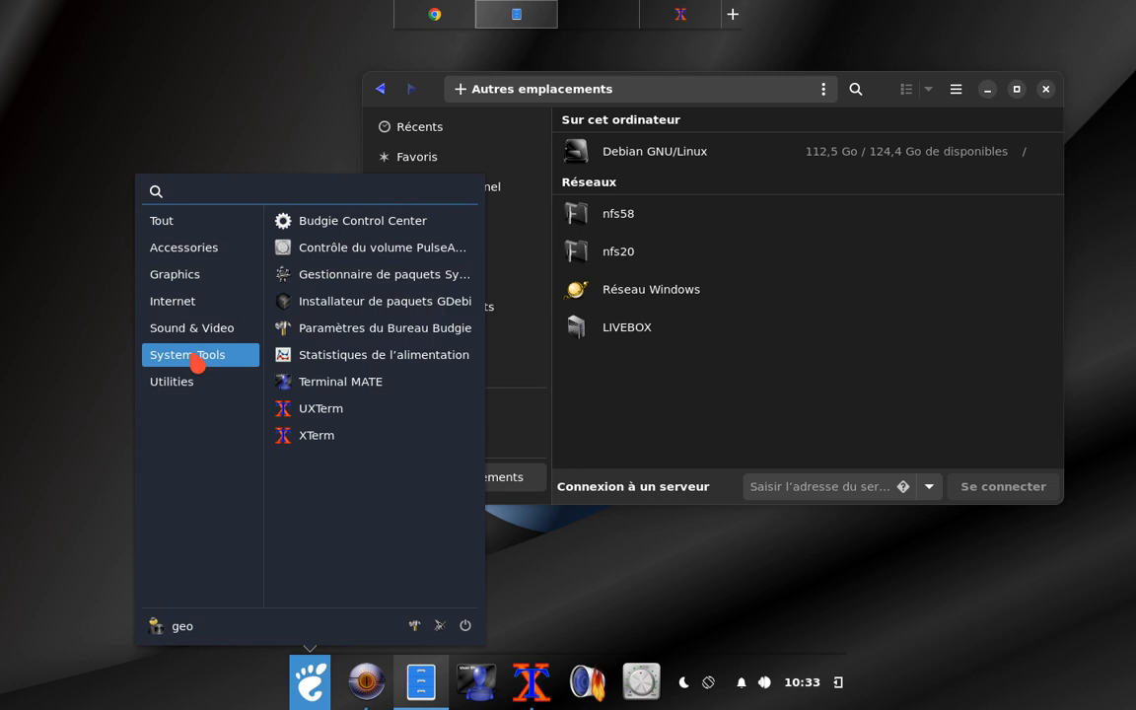
pyautogui.click(390, 328)
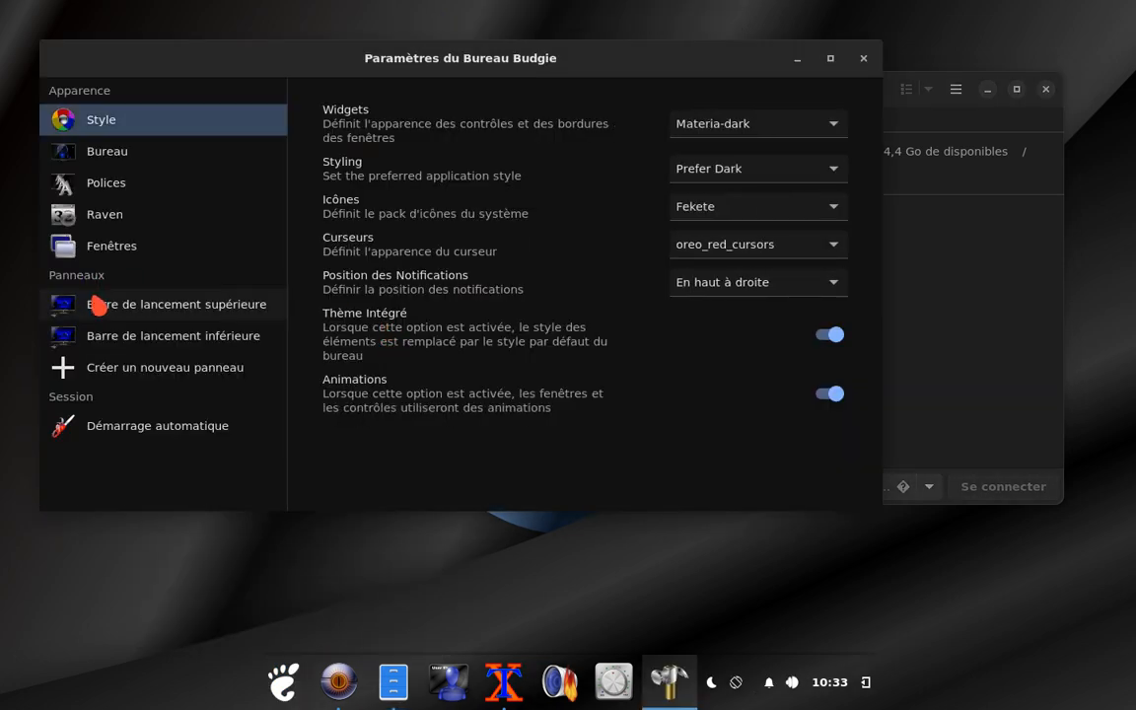
pyautogui.click(104, 150)
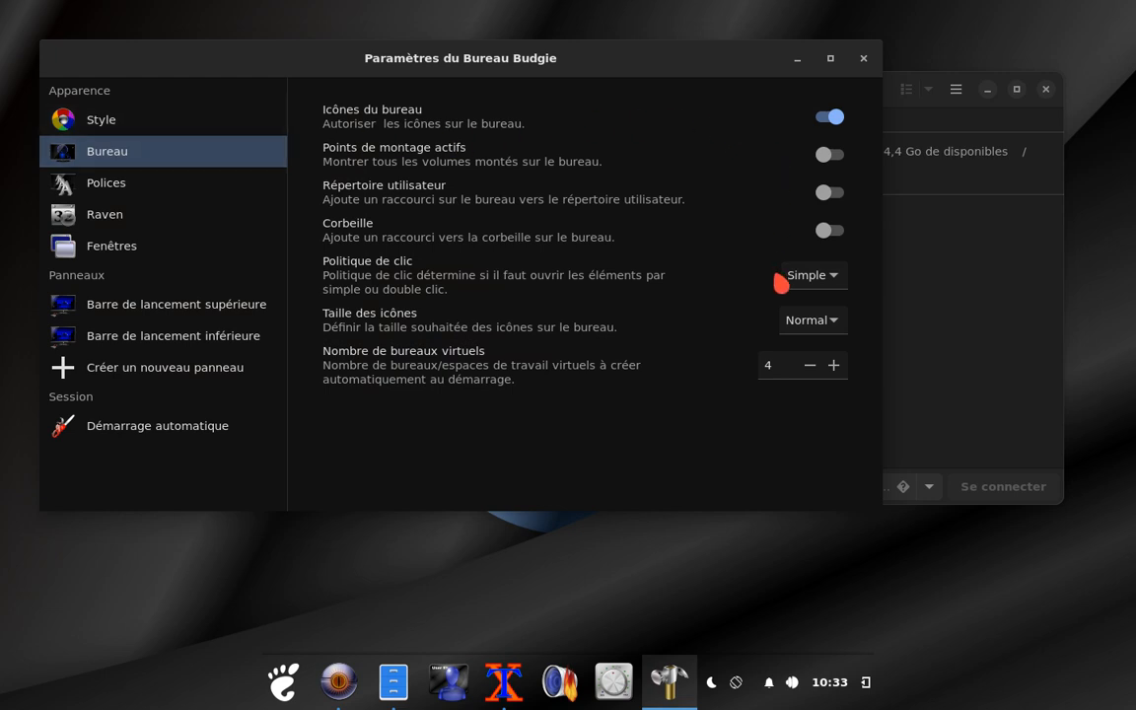
# Enable the Points de montage actifs, Répertoire utilisateur and Corbeille desktop icons.
pyautogui.click(836, 158)
pyautogui.click(840, 194)
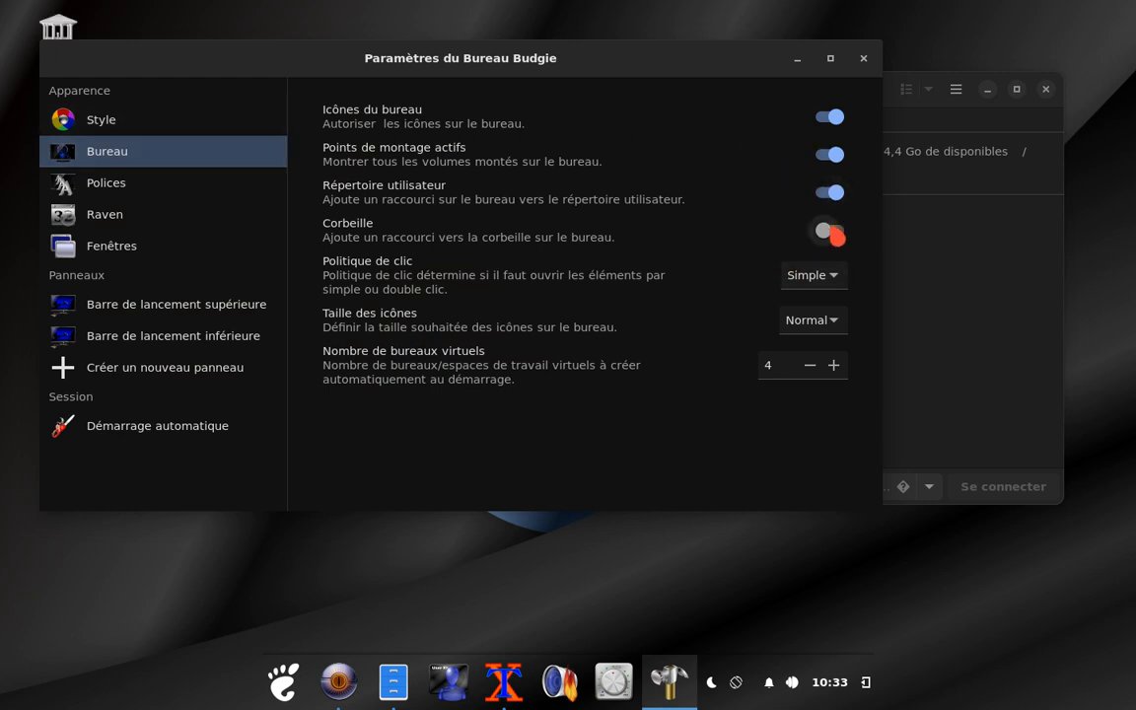
pyautogui.click(831, 229)
# Move the settings window clear of the desktop icons and disable the Répertoire utilisateur shortcut.
pyautogui.moveTo(242, 49); pyautogui.dragTo(340, 106)
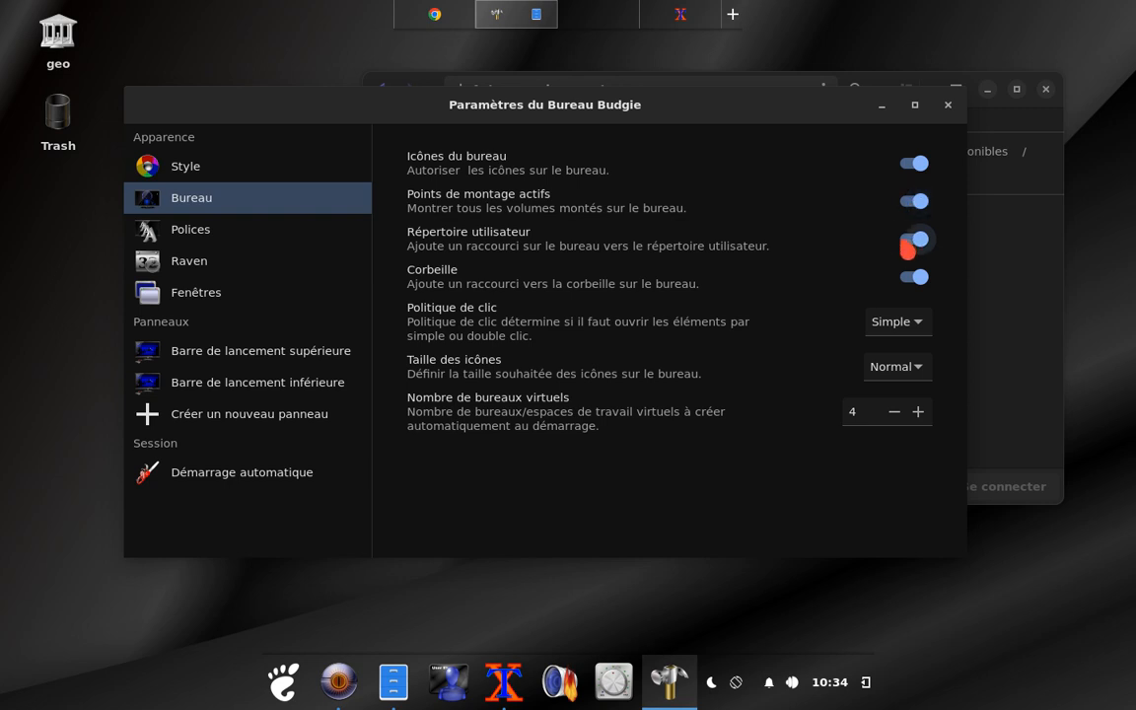
pyautogui.click(915, 240)
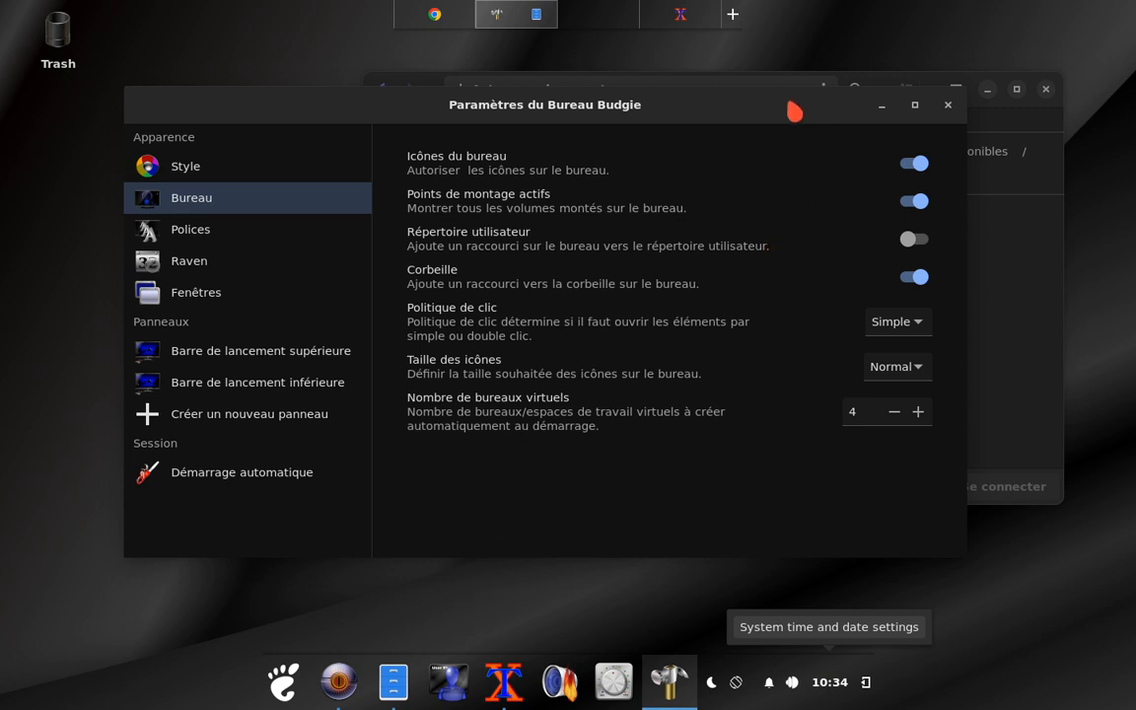
pyautogui.moveTo(778, 104); pyautogui.dragTo(765, 154)
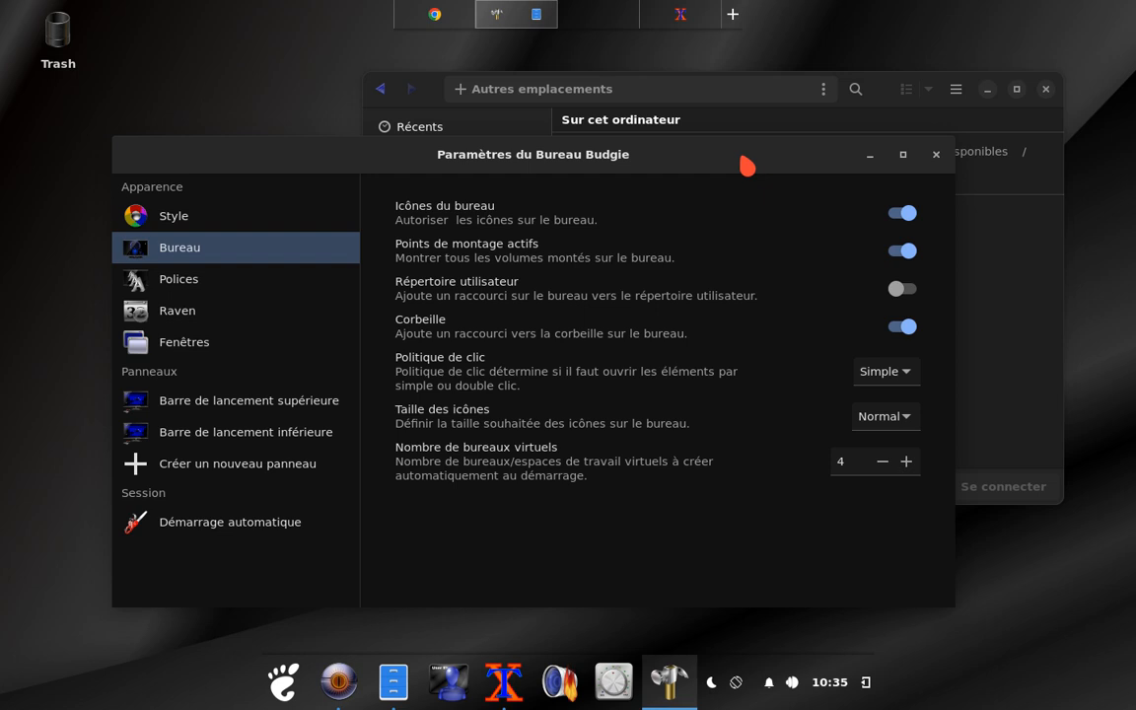
pyautogui.moveTo(747, 165); pyautogui.dragTo(878, 140)
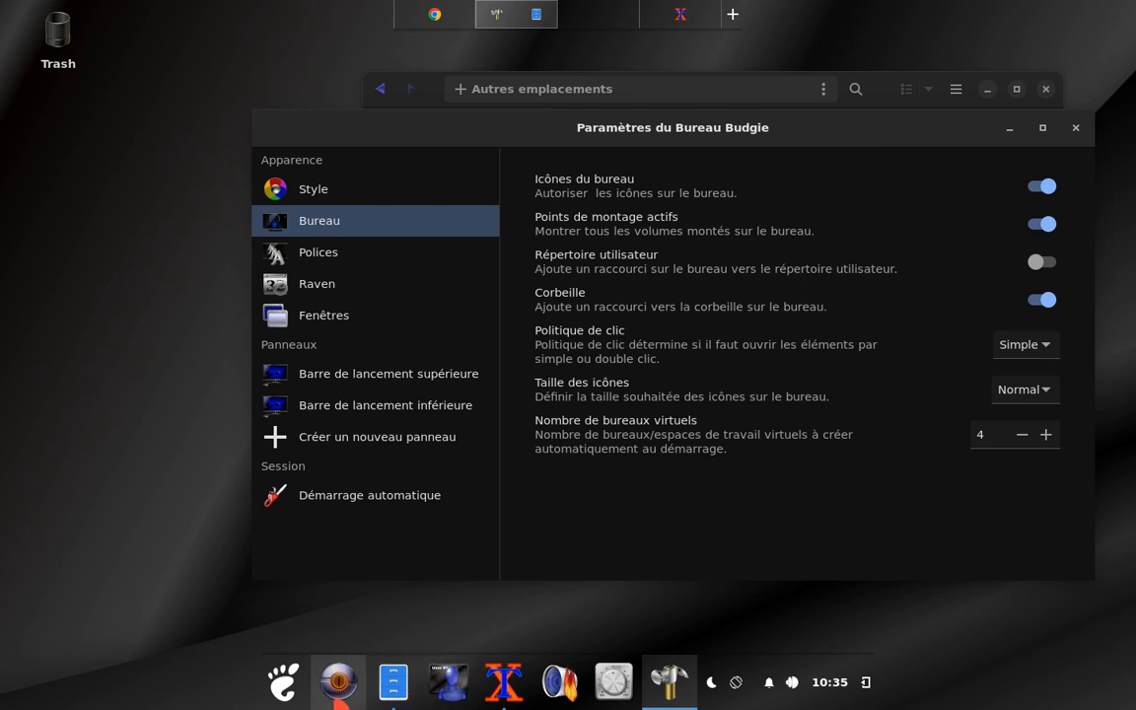
pyautogui.moveTo(918, 132); pyautogui.dragTo(533, 169)
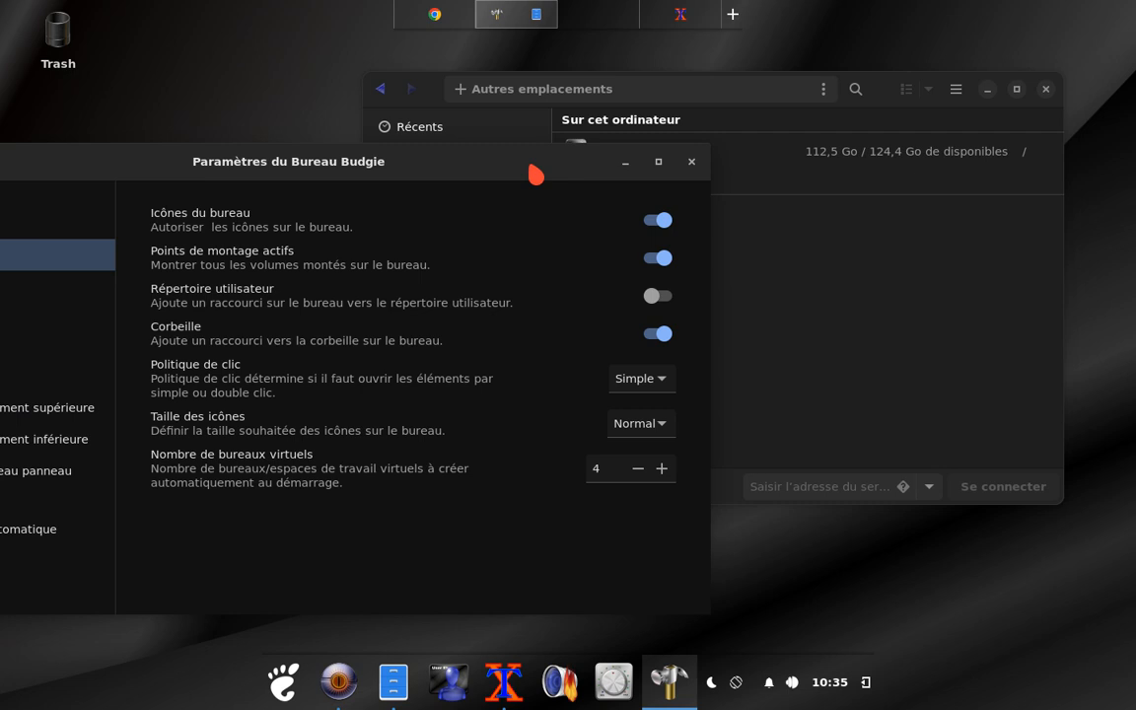
pyautogui.moveTo(534, 173); pyautogui.dragTo(872, 129)
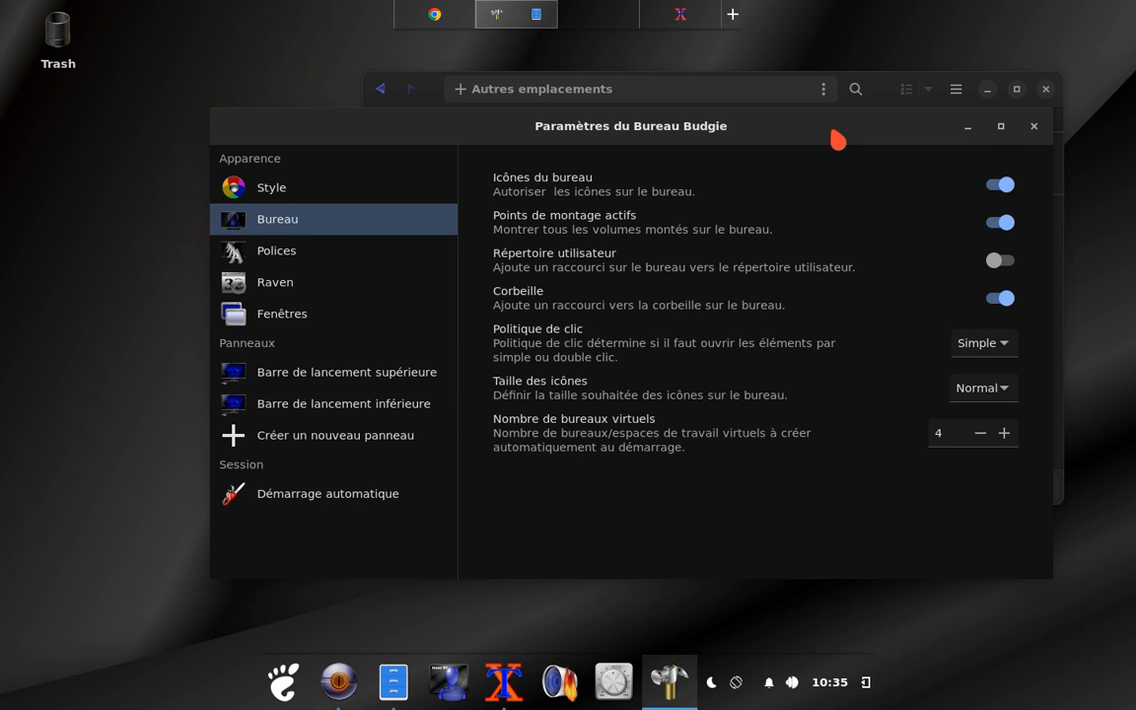
pyautogui.moveTo(835, 134); pyautogui.dragTo(782, 157)
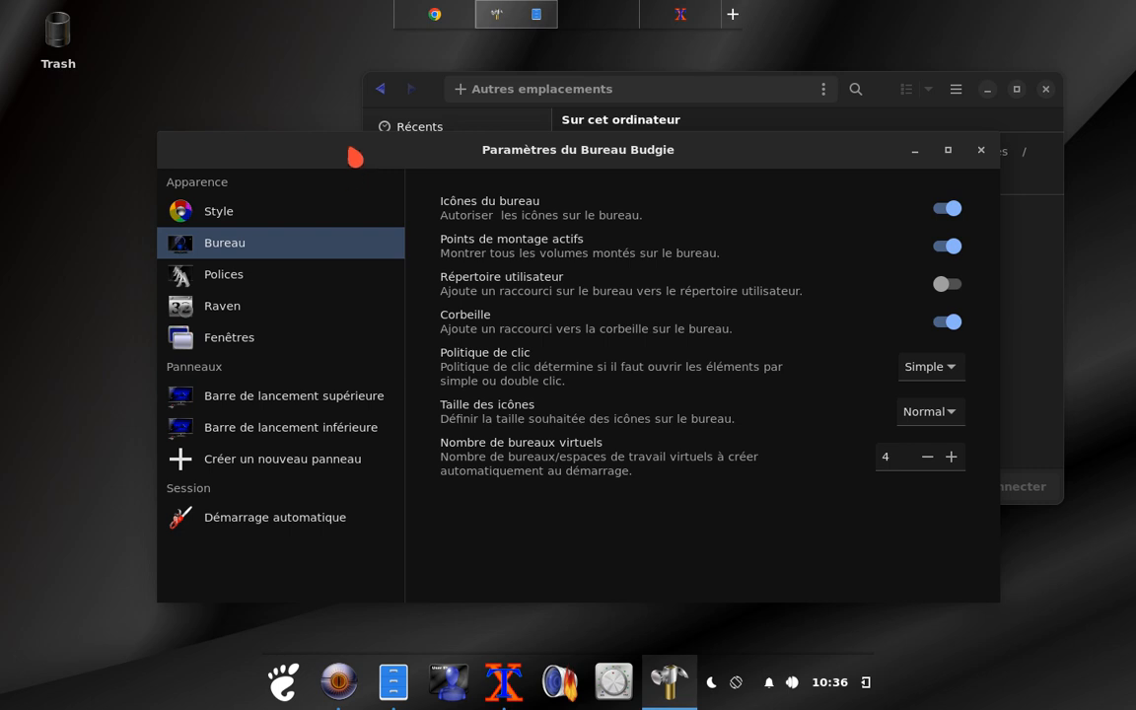
# Move the settings window partly beyond the screen edge and switch to the fourth workspace containing the terminal.
pyautogui.moveTo(355, 161); pyautogui.dragTo(158, 87)
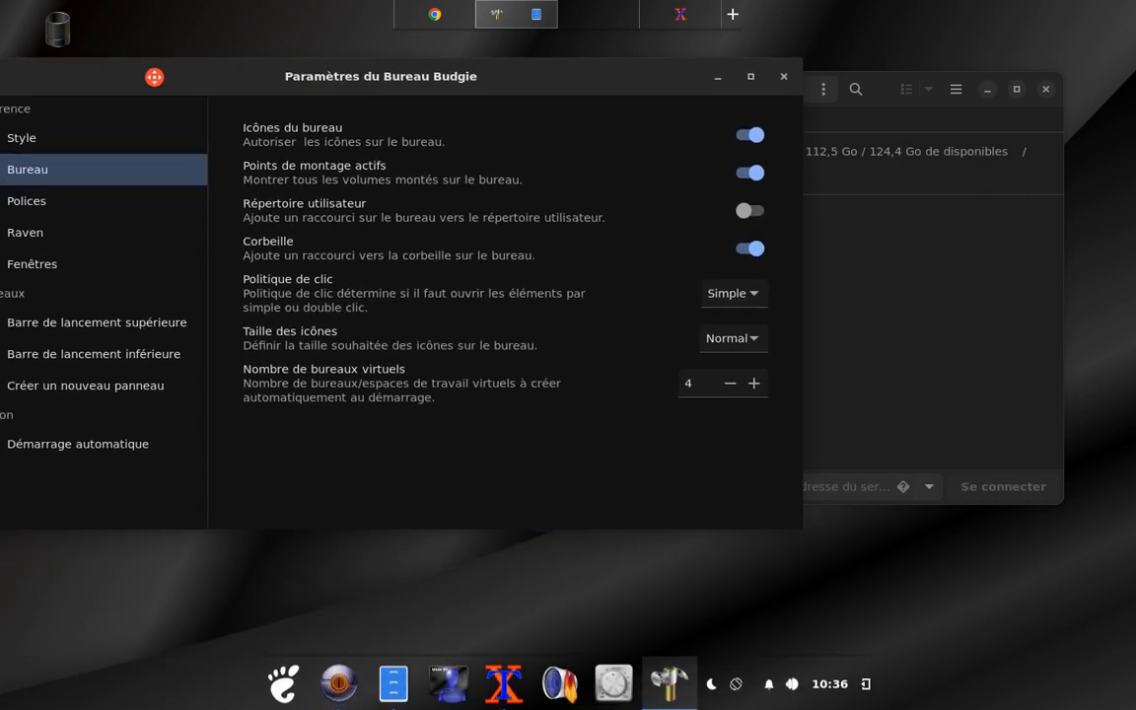
pyautogui.click(700, 21)
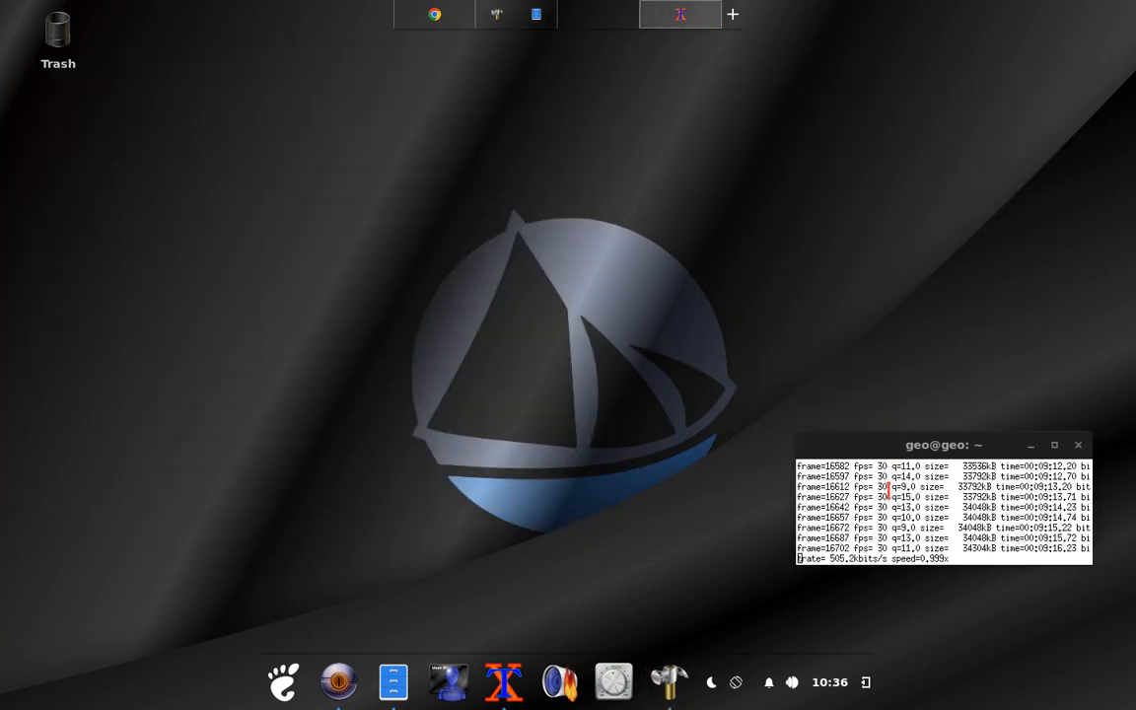